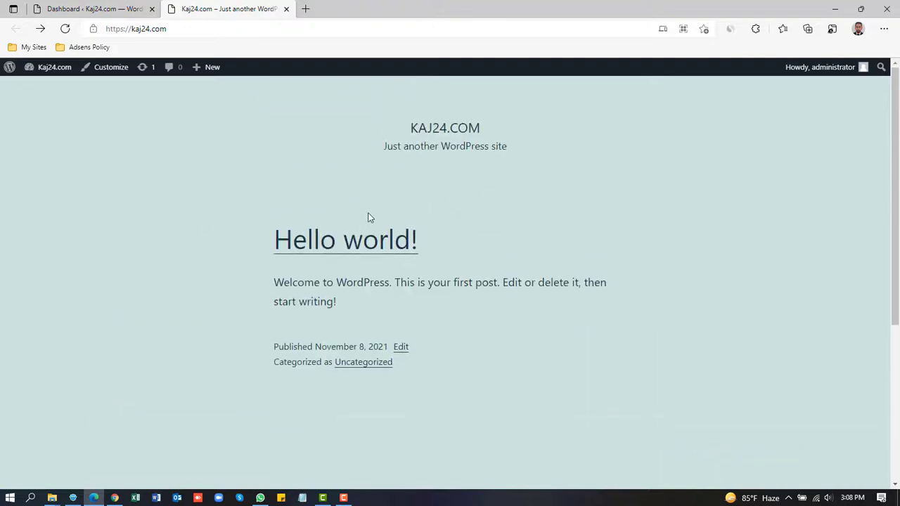
- Preview the Big Store theme in the theme search results, then install and activate it
{"action": "left_click", "coordinate": [96, 10]}
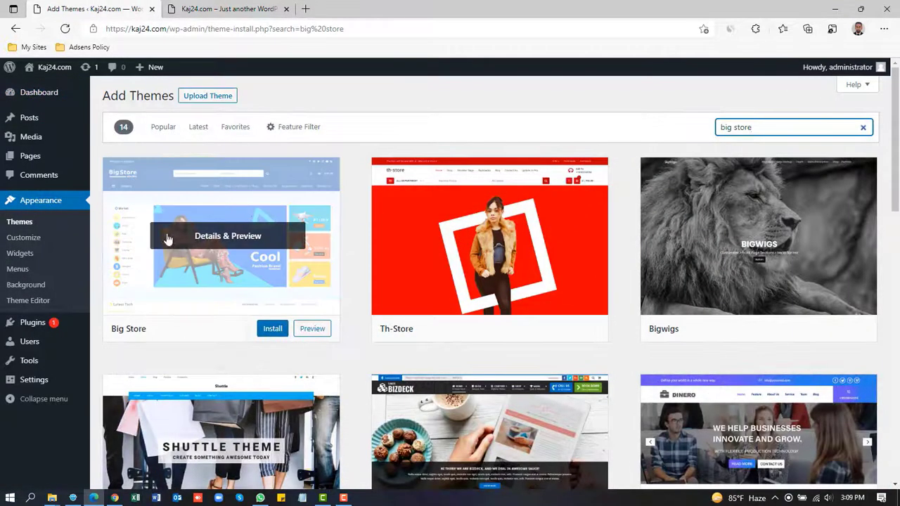
{"action": "scroll", "coordinate": [213, 230], "scroll_direction": "down", "scroll_amount": 3}
{"action": "scroll", "coordinate": [213, 230], "scroll_direction": "up", "scroll_amount": 3}
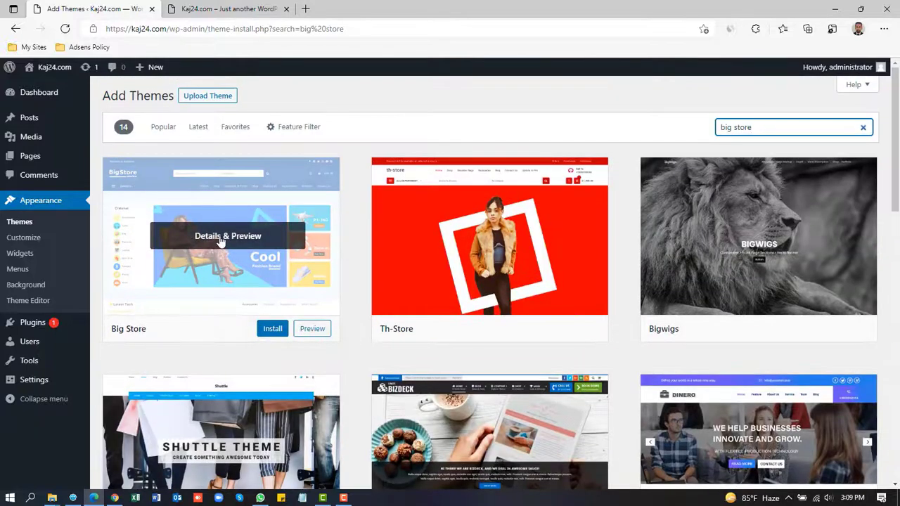
{"action": "left_click", "coordinate": [220, 241]}
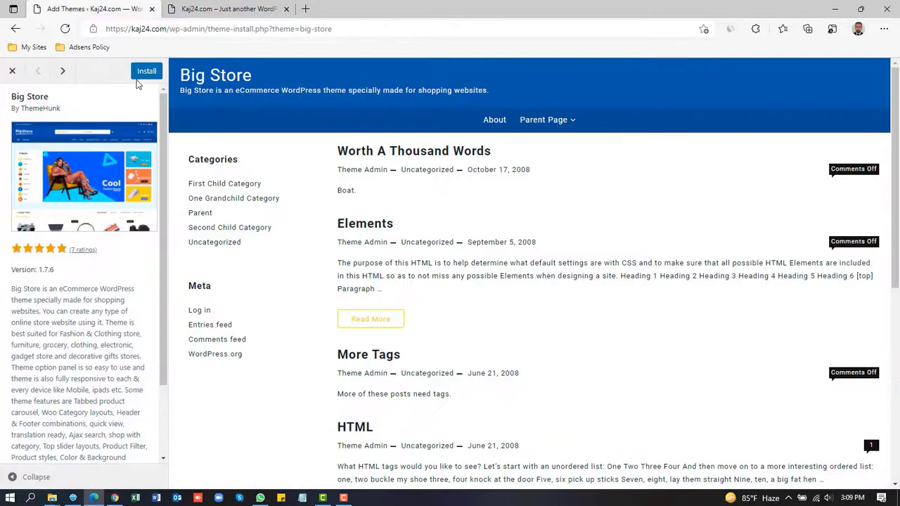
{"action": "left_click", "coordinate": [147, 72]}
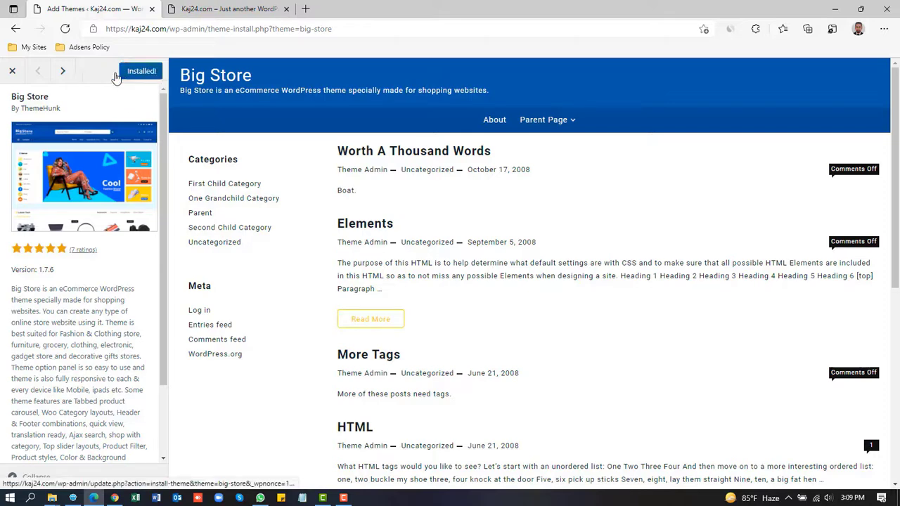
{"action": "left_click", "coordinate": [144, 71]}
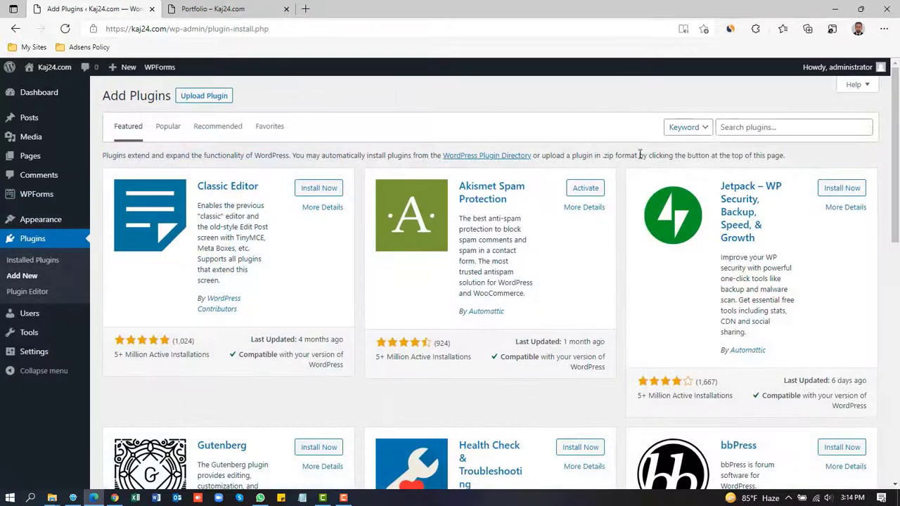
- Search the available plugins for "theme hunk demo data"
{"action": "left_click", "coordinate": [728, 126]}
{"action": "type", "text": "theme"}
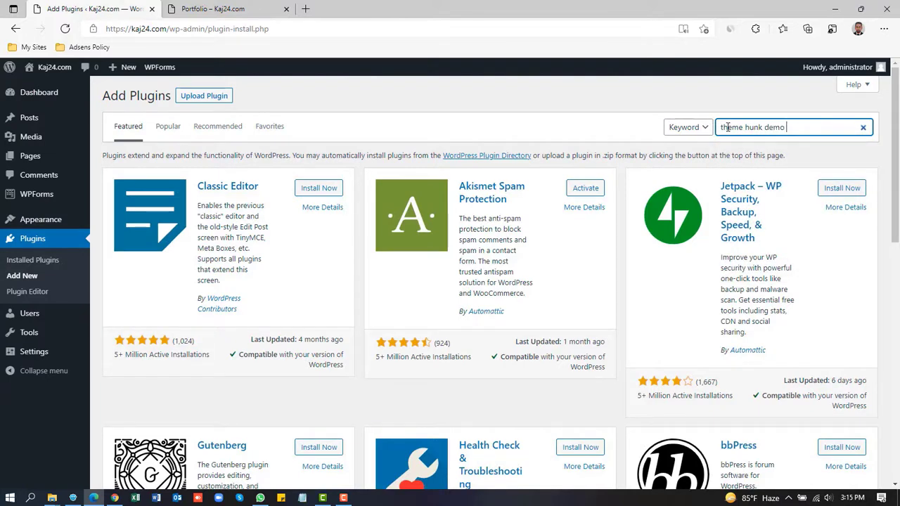
{"action": "type", "text": "hunk demo data"}
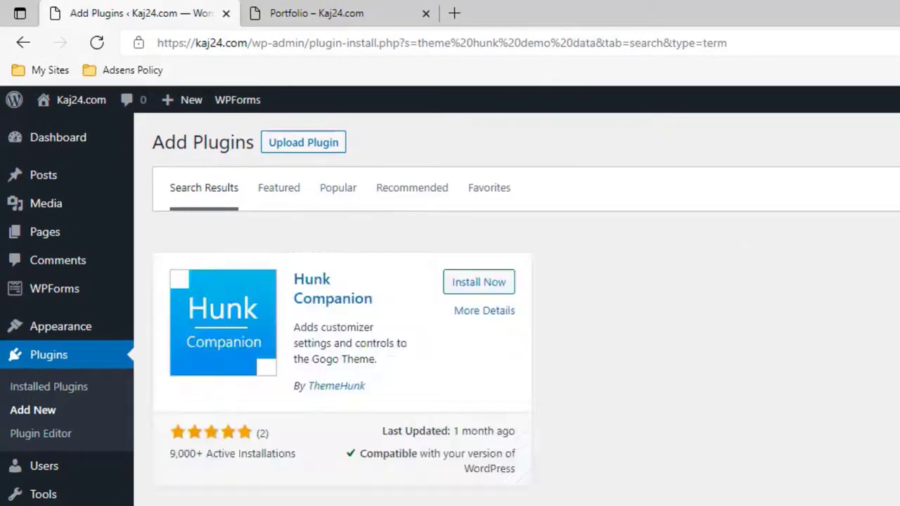
- Examine the Hunk Companion plugin's details, including its FAQ, changelog and reviews, and close them
{"action": "left_click", "coordinate": [484, 310]}
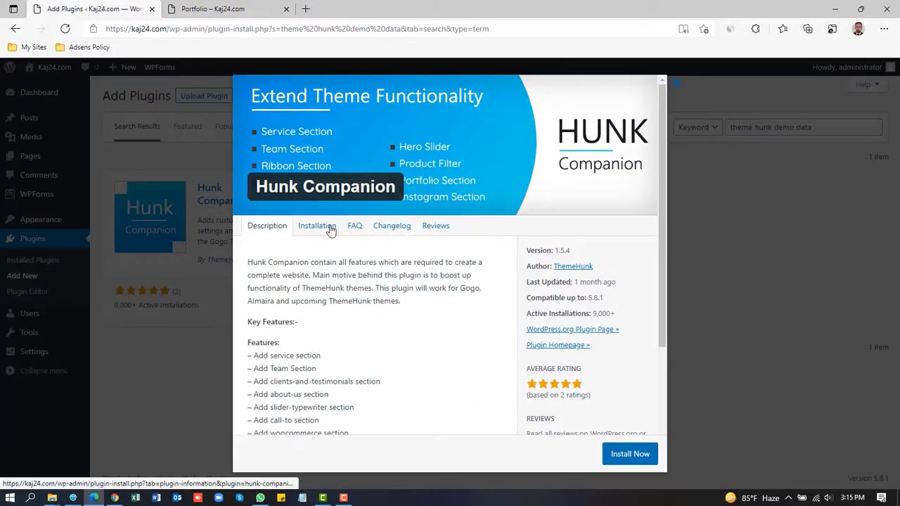
{"action": "left_click", "coordinate": [357, 229]}
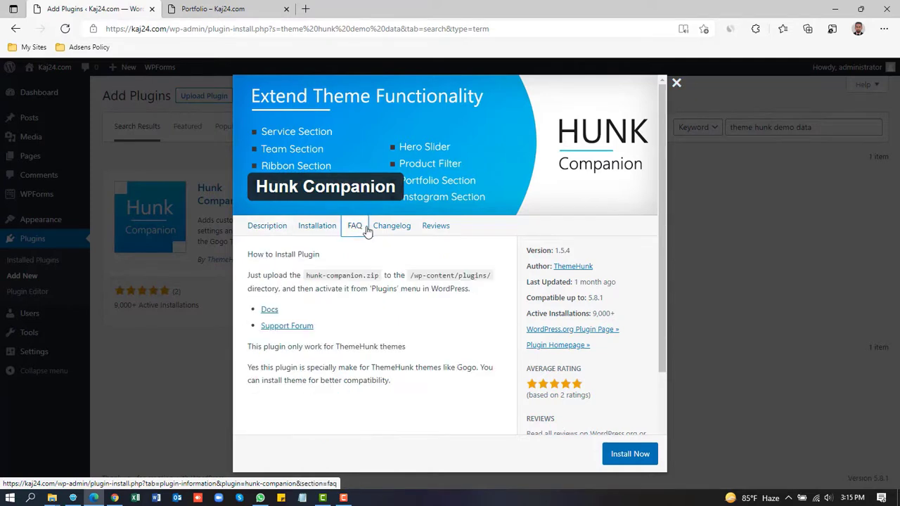
{"action": "left_click", "coordinate": [403, 229]}
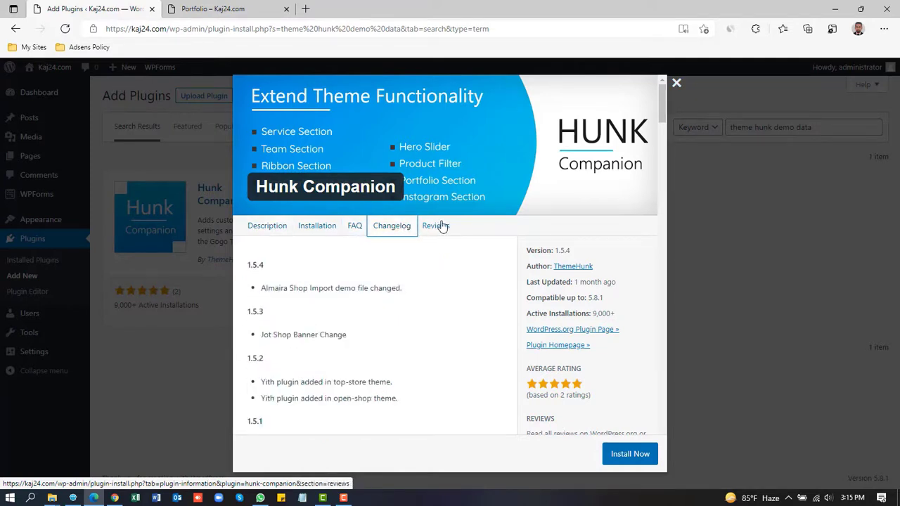
{"action": "left_click", "coordinate": [436, 226]}
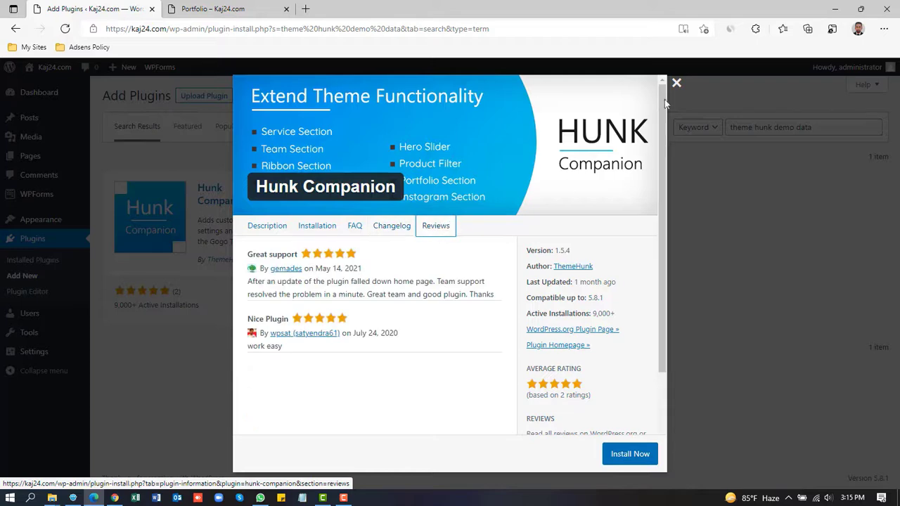
{"action": "left_click", "coordinate": [676, 83]}
- Install and activate the Hunk Companion plugin
{"action": "left_click", "coordinate": [328, 190]}
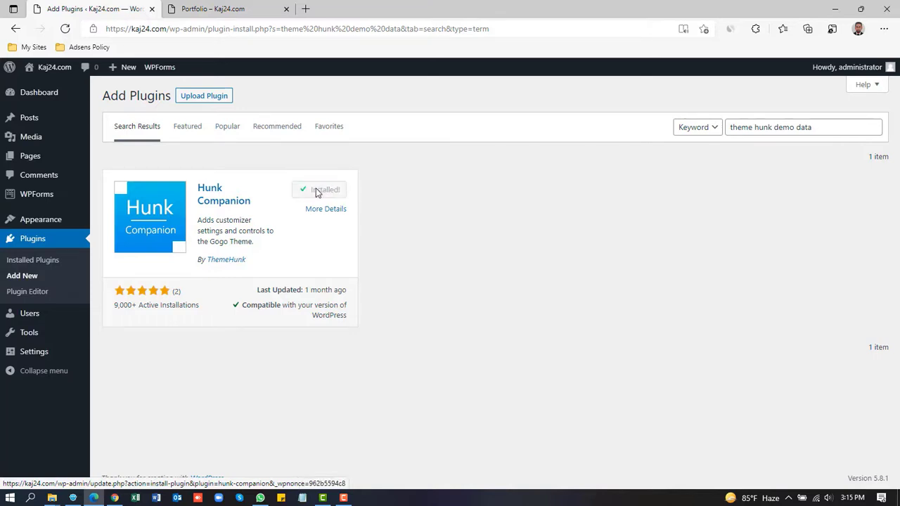
{"action": "left_click", "coordinate": [325, 194]}
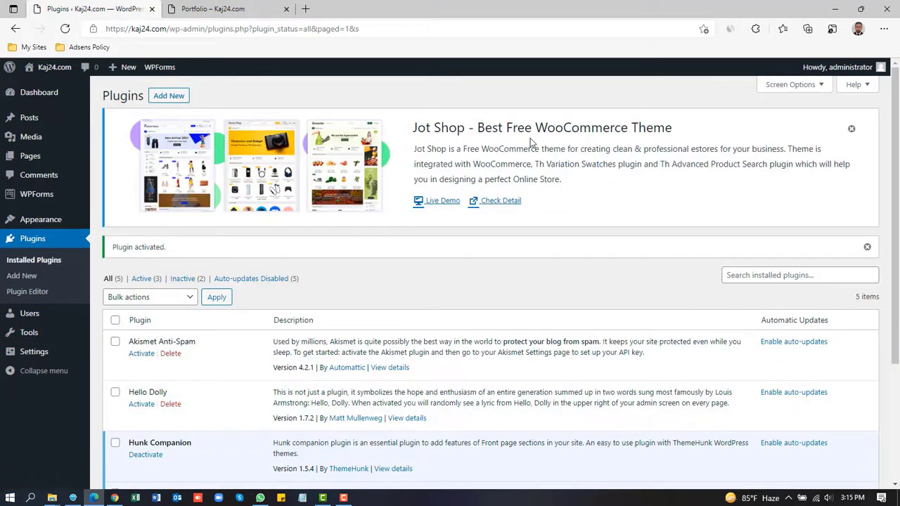
- Open the Big Store theme options and look over the welcome page
{"action": "left_click", "coordinate": [36, 194]}
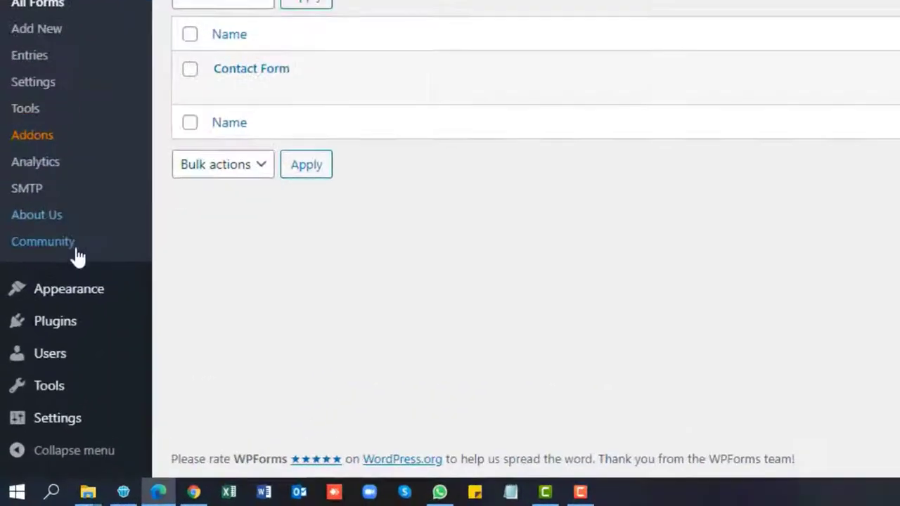
{"action": "mouse_move", "coordinate": [39, 389]}
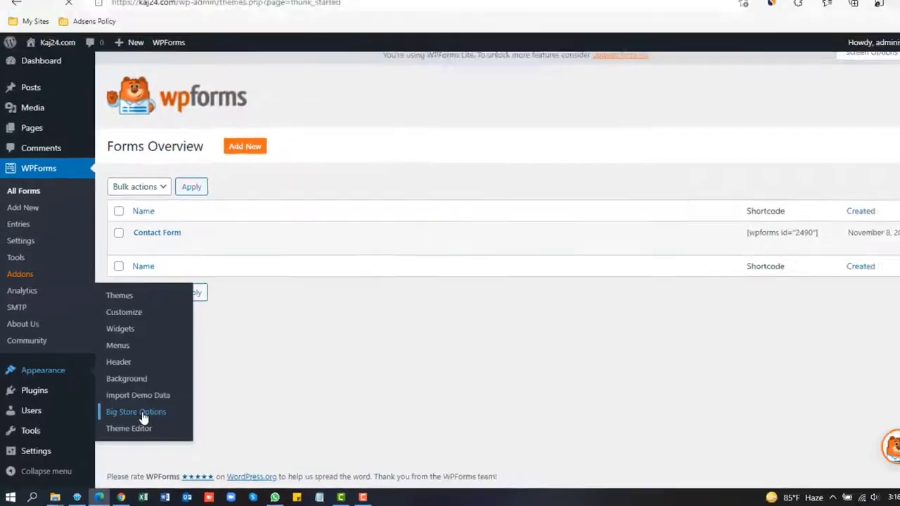
{"action": "left_click", "coordinate": [351, 288]}
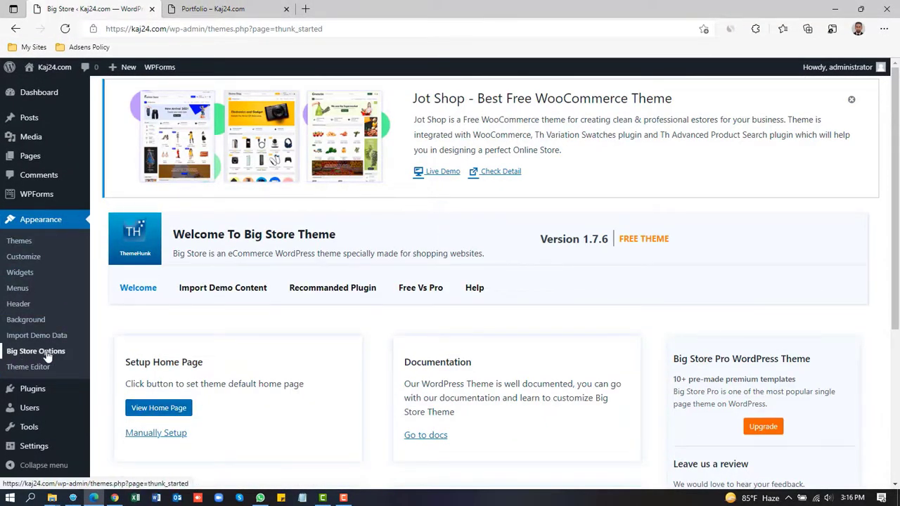
{"action": "scroll", "coordinate": [197, 337], "scroll_direction": "down", "scroll_amount": 3}
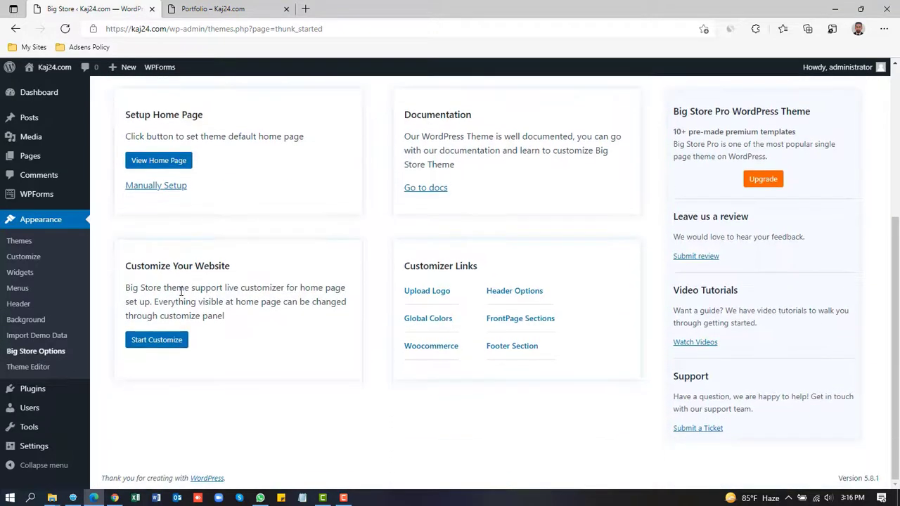
{"action": "scroll", "coordinate": [181, 291], "scroll_direction": "up", "scroll_amount": 3}
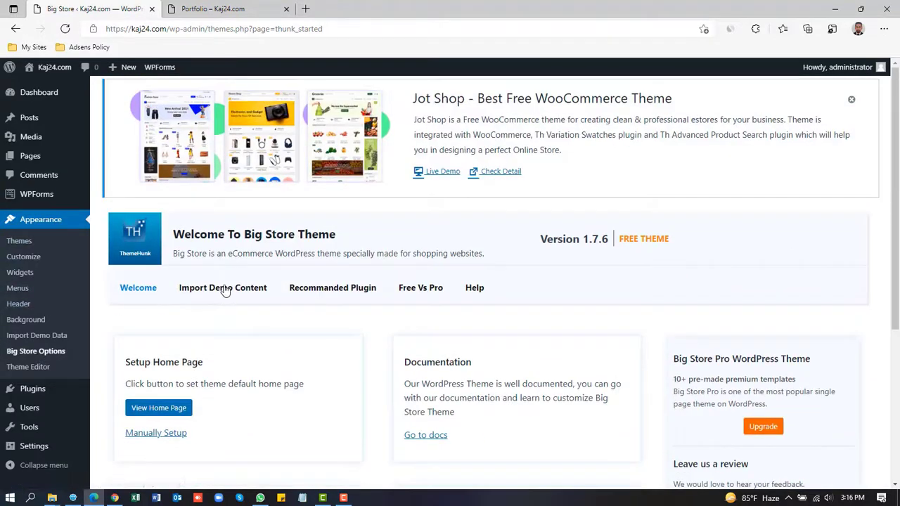
- Install the Themehunk Customizer plugin required for importing the Big Store demo content
{"action": "left_click", "coordinate": [225, 291]}
{"action": "scroll", "coordinate": [231, 305], "scroll_direction": "down", "scroll_amount": 1}
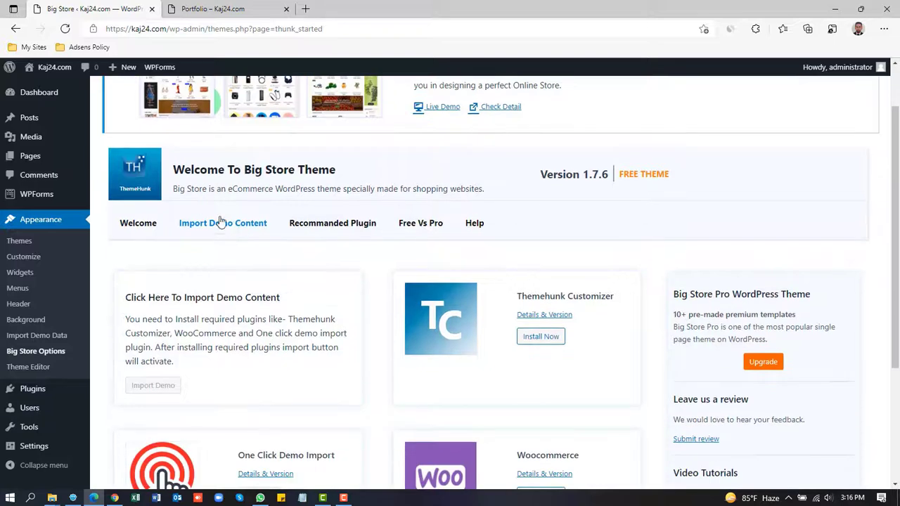
{"action": "scroll", "coordinate": [222, 215], "scroll_direction": "down", "scroll_amount": 2}
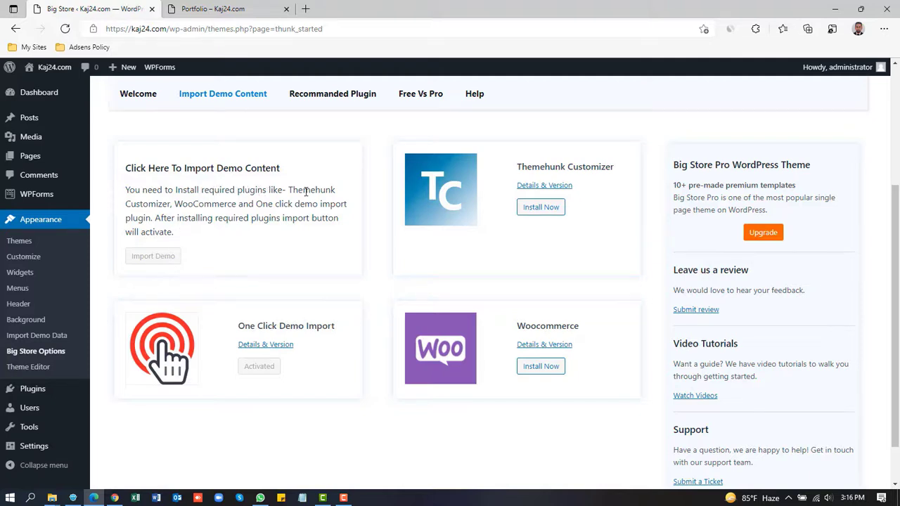
{"action": "left_click", "coordinate": [540, 208]}
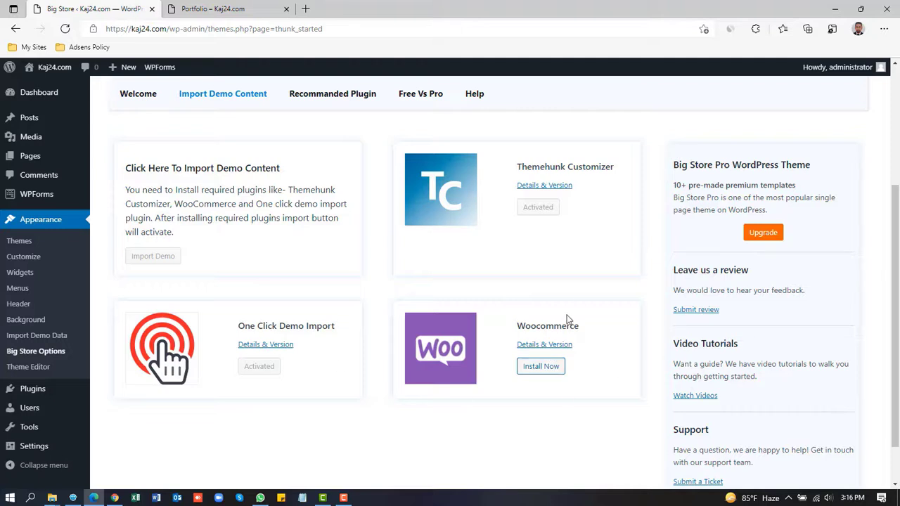
- Install the required WooCommerce plugin for the demo import
{"action": "scroll", "coordinate": [559, 292], "scroll_direction": "down", "scroll_amount": 2}
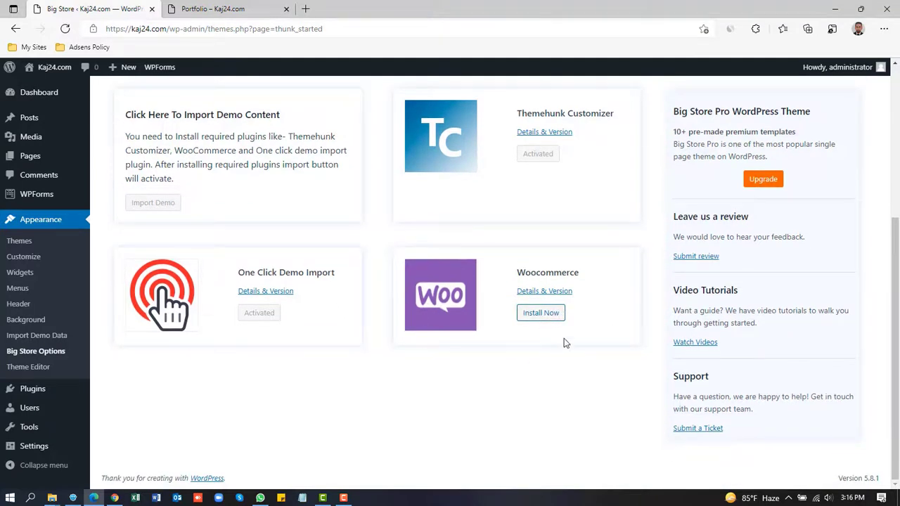
{"action": "left_click", "coordinate": [542, 317]}
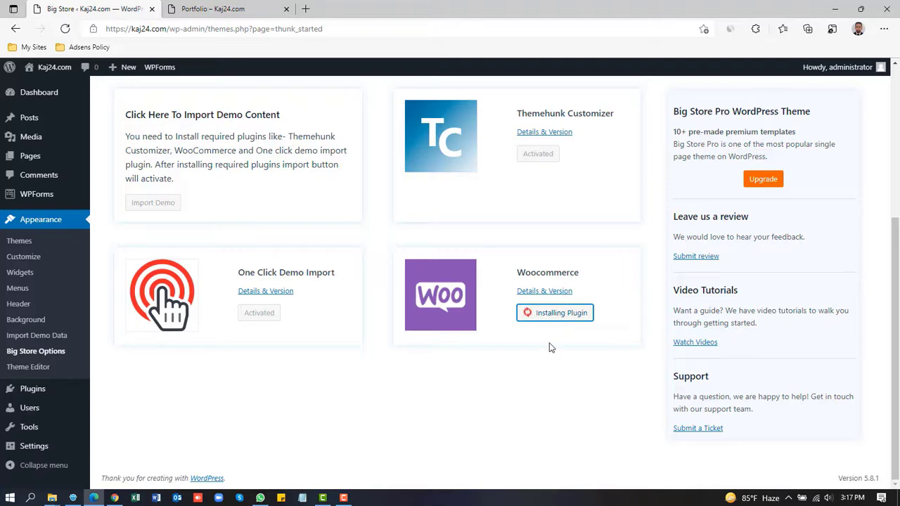
{"action": "scroll", "coordinate": [552, 345], "scroll_direction": "up", "scroll_amount": 2}
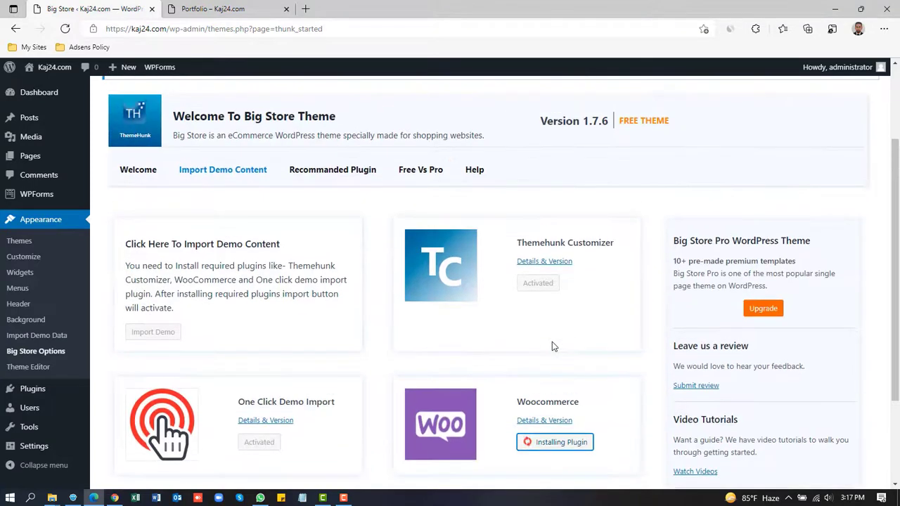
{"action": "scroll", "coordinate": [552, 345], "scroll_direction": "down", "scroll_amount": 2}
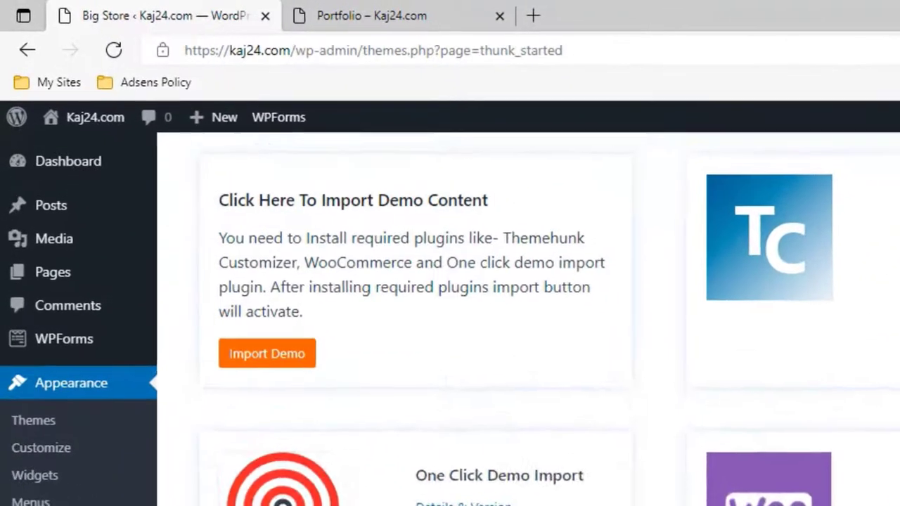
- Start the demo import, review the available Big Store demos and choose Big Store Electro for import
{"action": "scroll", "coordinate": [293, 270], "scroll_direction": "up", "scroll_amount": 2}
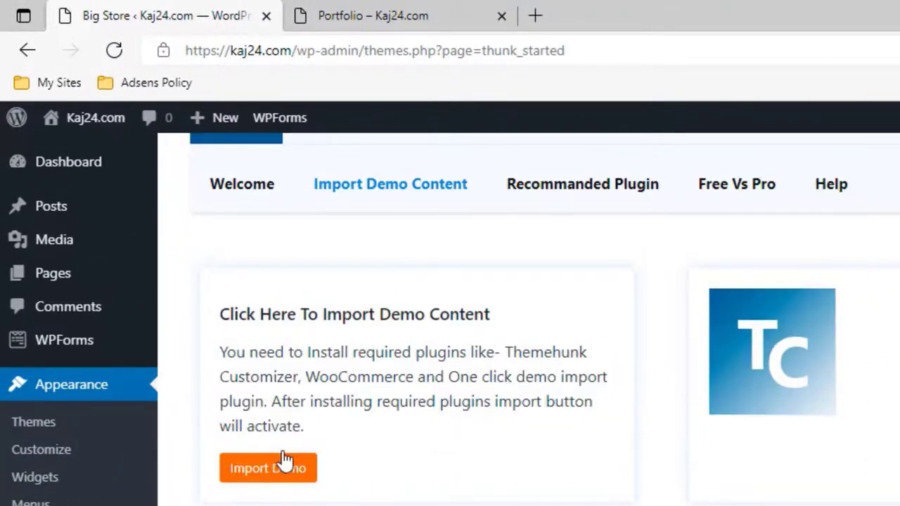
{"action": "scroll", "coordinate": [270, 485], "scroll_direction": "down", "scroll_amount": 2}
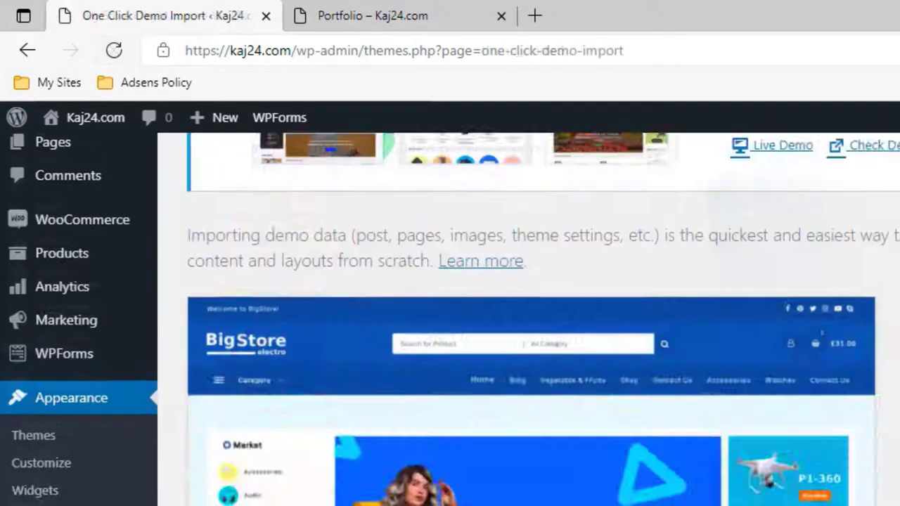
{"action": "scroll", "coordinate": [267, 488], "scroll_direction": "down", "scroll_amount": 10}
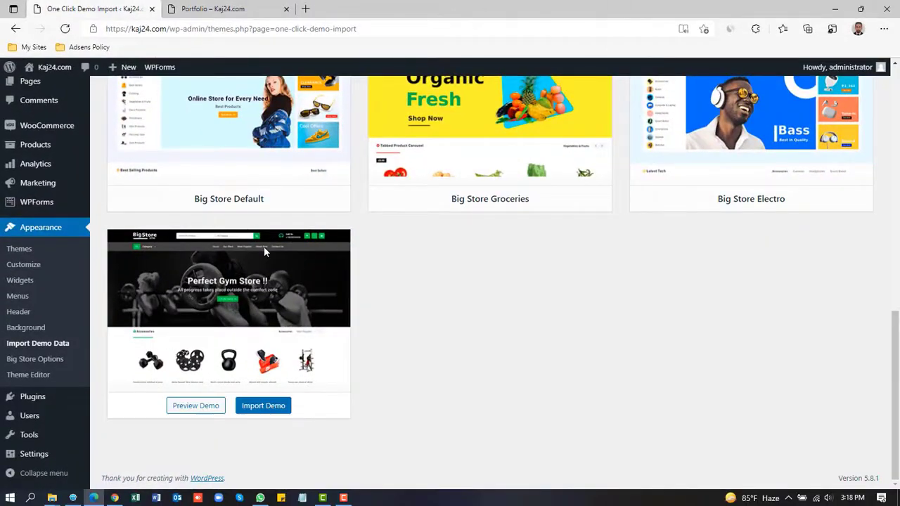
{"action": "scroll", "coordinate": [282, 179], "scroll_direction": "up", "scroll_amount": 2}
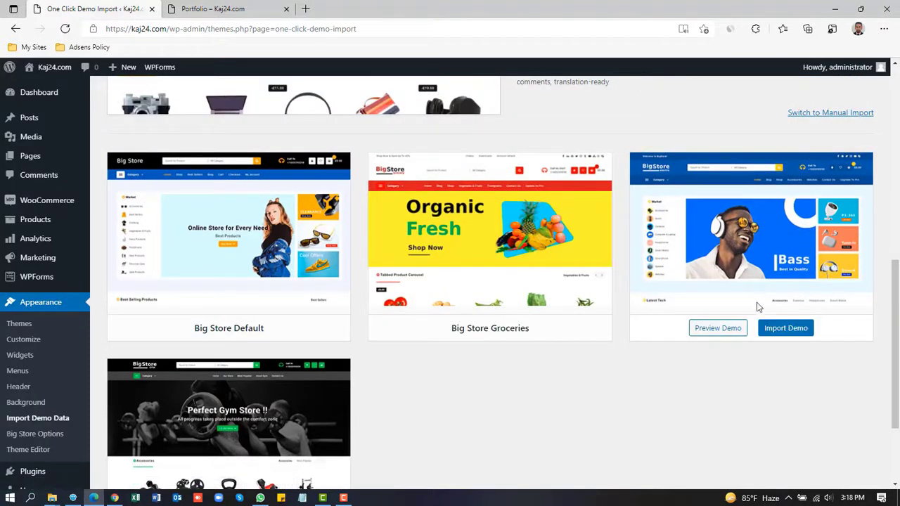
{"action": "scroll", "coordinate": [186, 245], "scroll_direction": "down", "scroll_amount": 2}
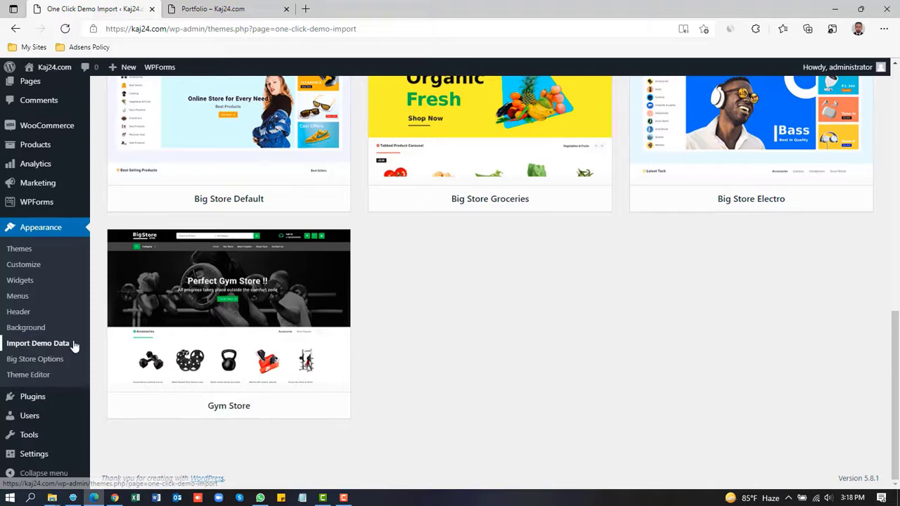
{"action": "scroll", "coordinate": [361, 345], "scroll_direction": "up", "scroll_amount": 3}
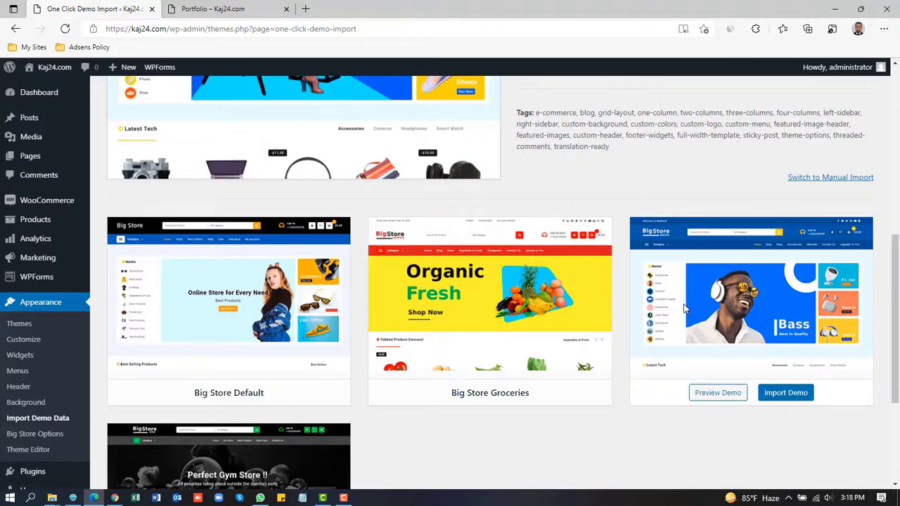
{"action": "scroll", "coordinate": [736, 303], "scroll_direction": "down", "scroll_amount": 1}
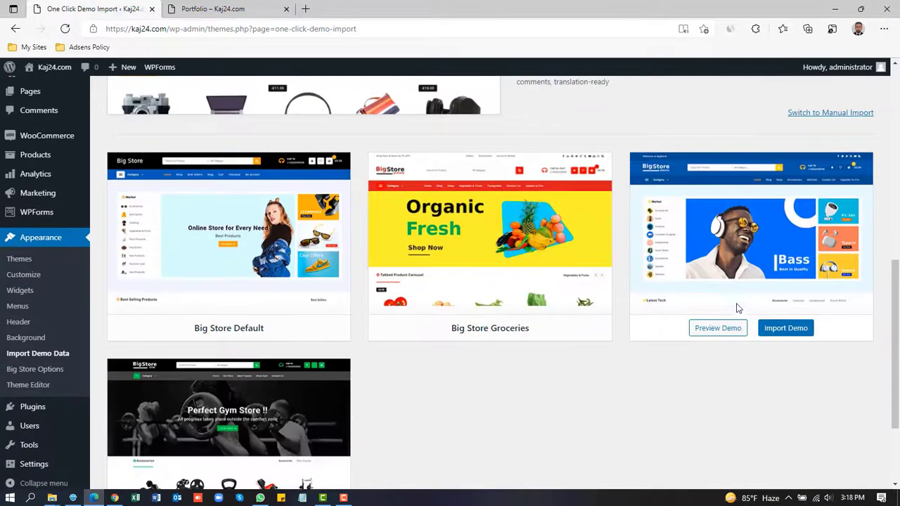
{"action": "left_click", "coordinate": [787, 330]}
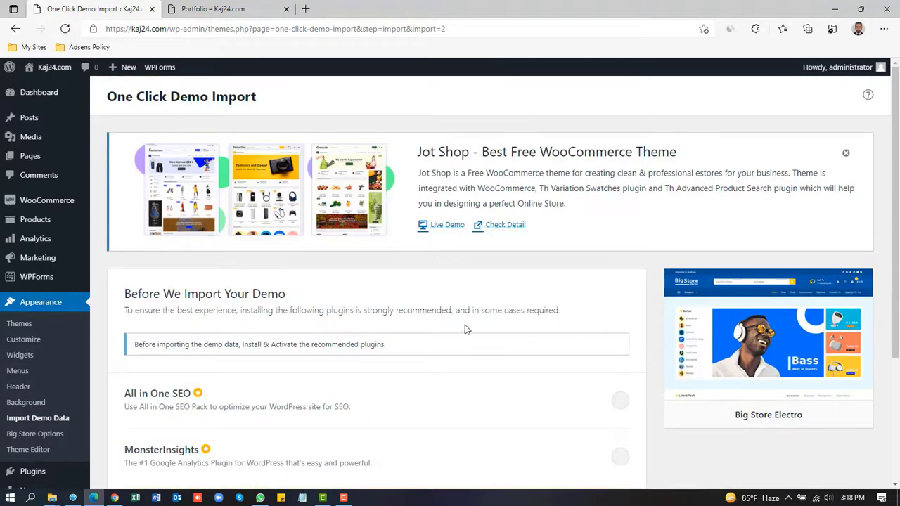
- Select the recommended All in One SEO and MonsterInsights plugins and continue with the Big Store Electro demo import
{"action": "scroll", "coordinate": [464, 329], "scroll_direction": "down", "scroll_amount": 3}
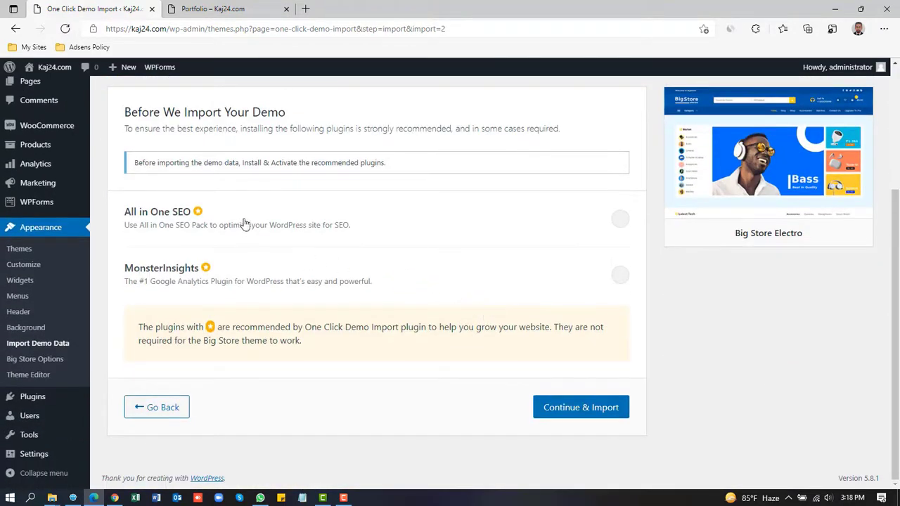
{"action": "left_click", "coordinate": [620, 223]}
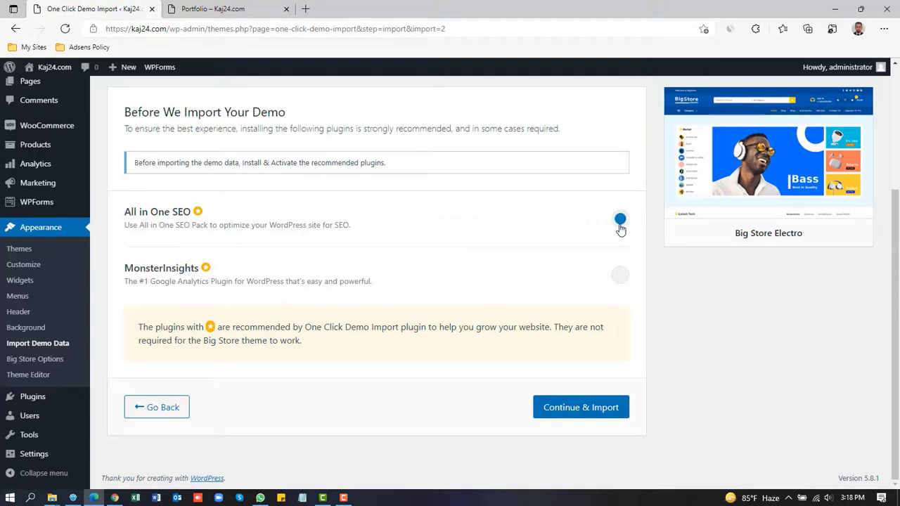
{"action": "left_click", "coordinate": [622, 274]}
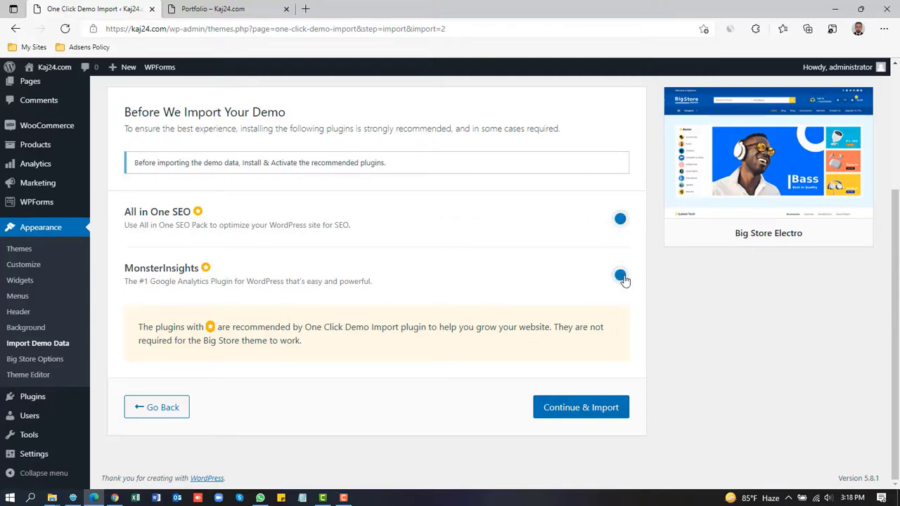
{"action": "left_click", "coordinate": [584, 410]}
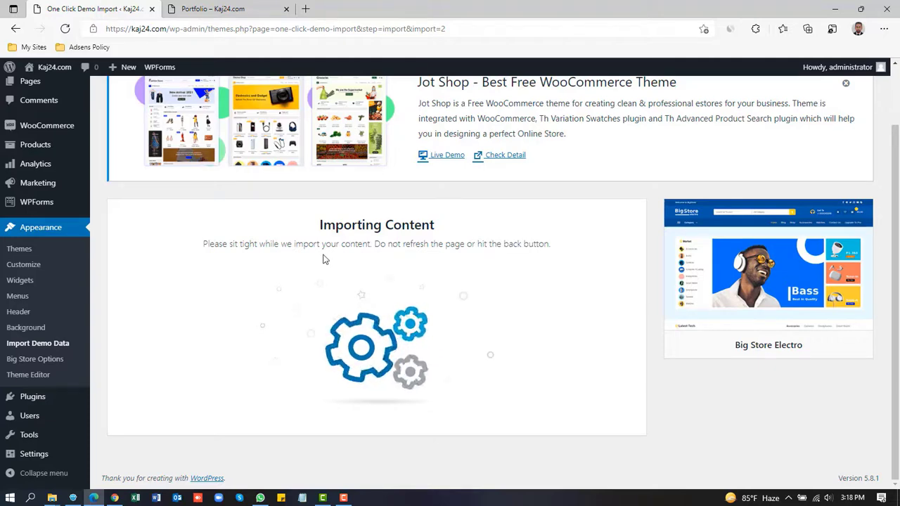
- Reload the live site during the import, look through its home page, and return to the demo import page
{"action": "left_click", "coordinate": [232, 9]}
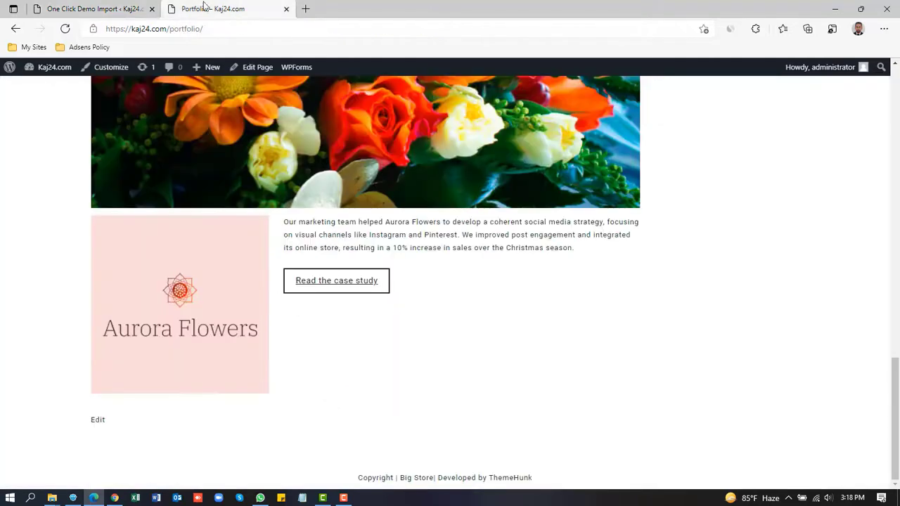
{"action": "left_click", "coordinate": [65, 30]}
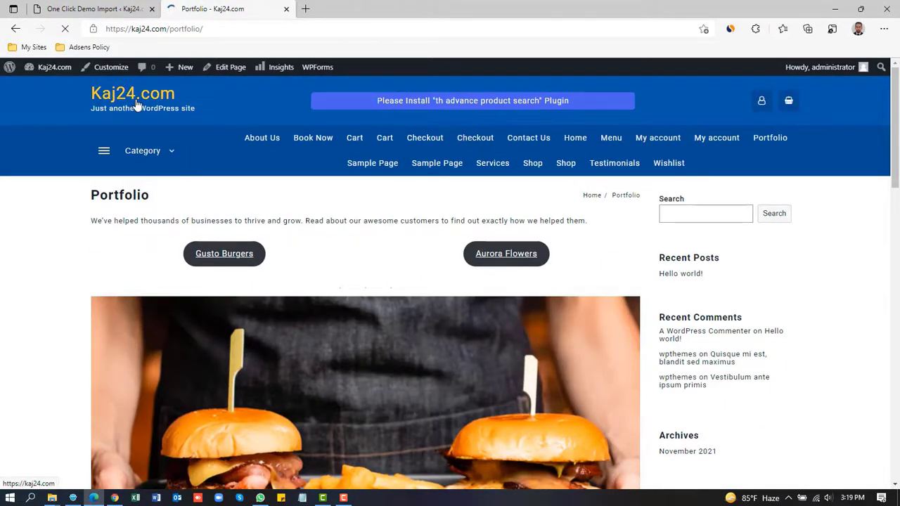
{"action": "left_click", "coordinate": [138, 104]}
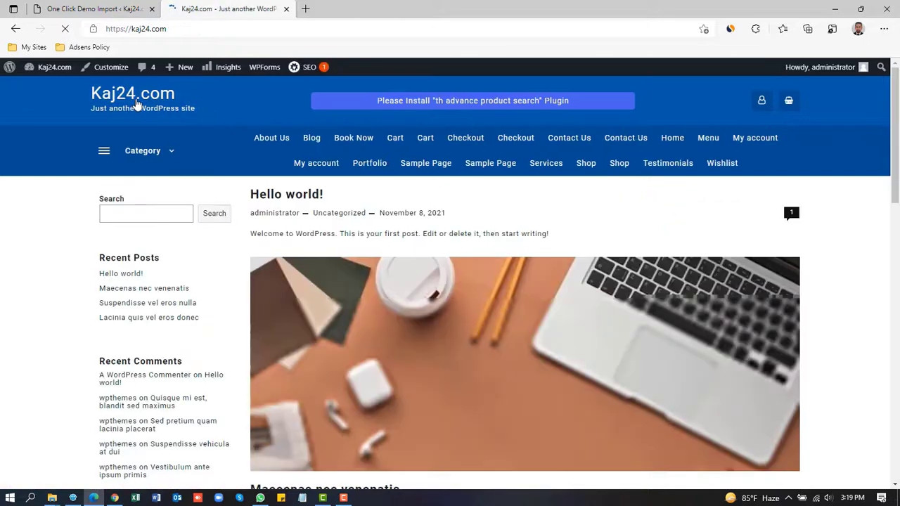
{"action": "scroll", "coordinate": [359, 260], "scroll_direction": "down", "scroll_amount": 5}
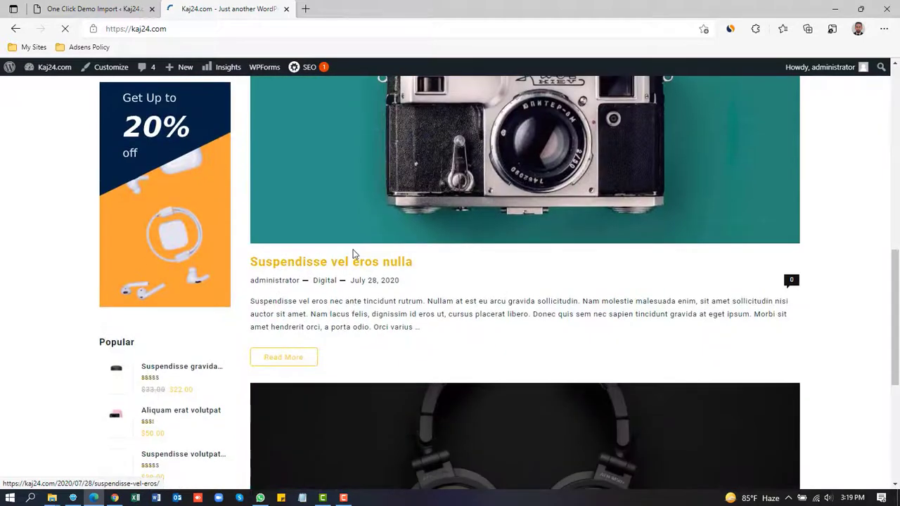
{"action": "scroll", "coordinate": [337, 232], "scroll_direction": "up", "scroll_amount": 8}
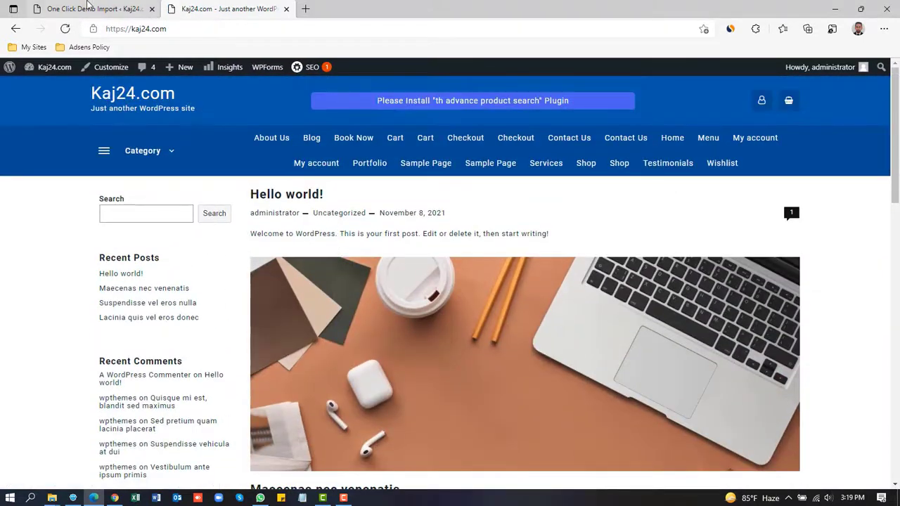
{"action": "left_click", "coordinate": [104, 5]}
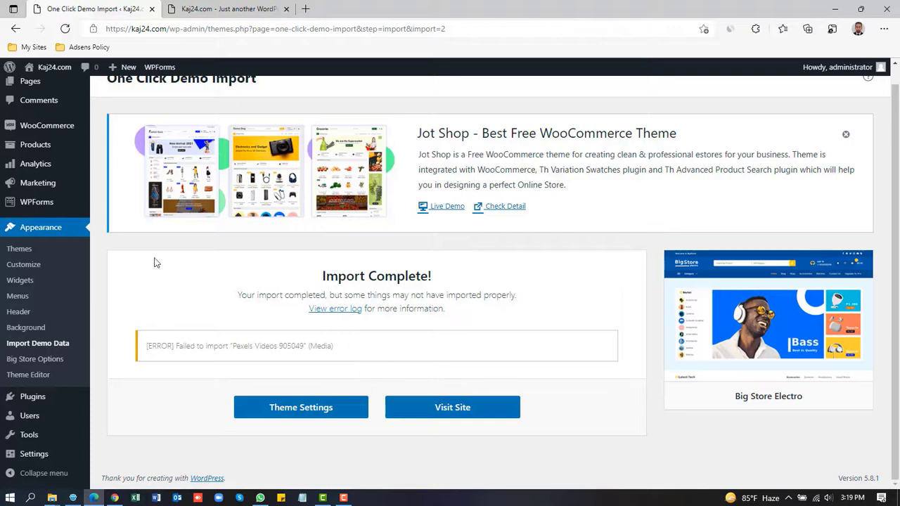
- Open the site's list of all pages in a separate tab and look through the page titles
{"action": "mouse_move", "coordinate": [38, 400]}
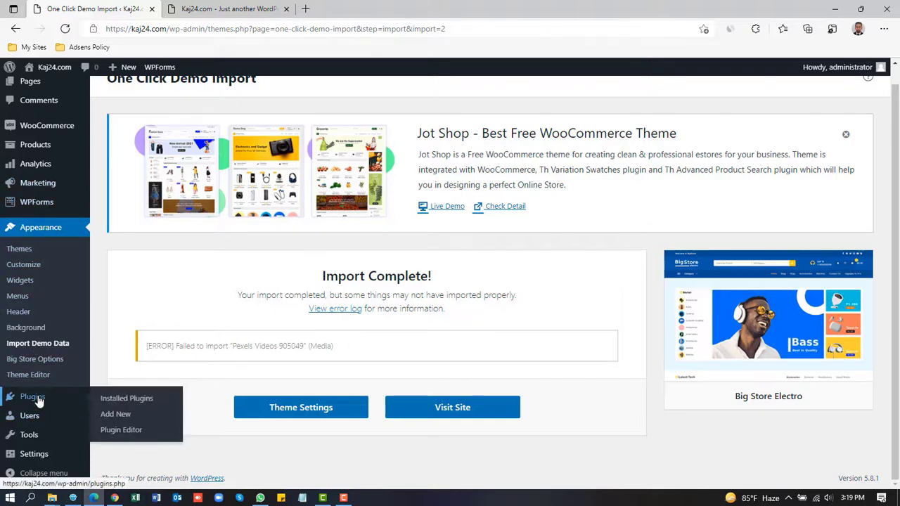
{"action": "scroll", "coordinate": [44, 171], "scroll_direction": "up", "scroll_amount": 1}
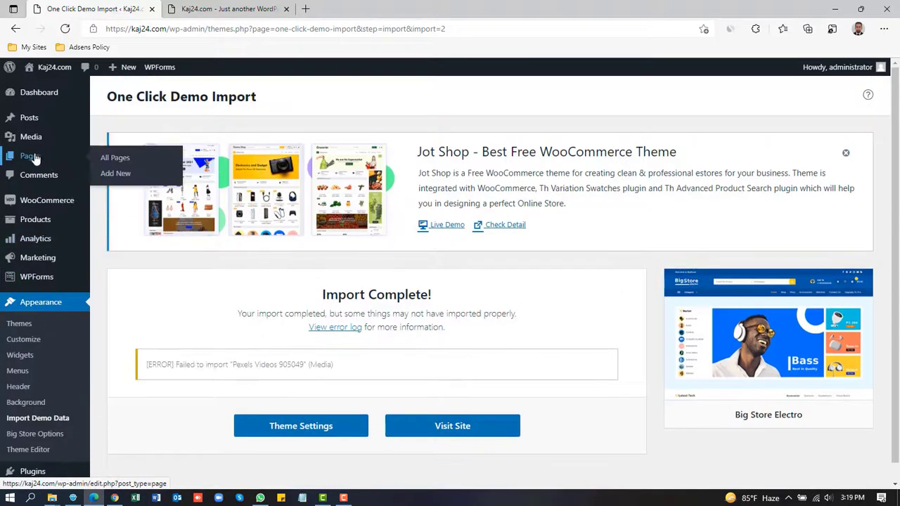
{"action": "middle_click", "coordinate": [30, 162]}
{"action": "left_click", "coordinate": [357, 9]}
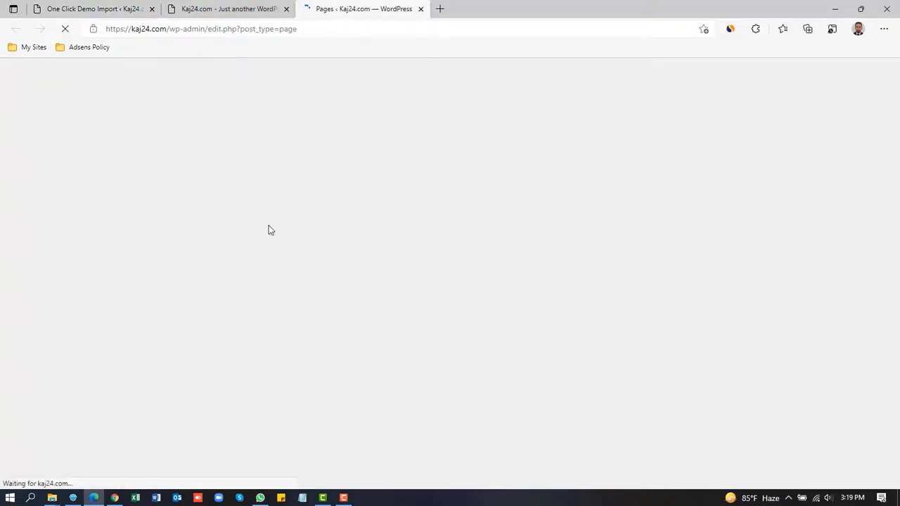
{"action": "scroll", "coordinate": [192, 283], "scroll_direction": "down", "scroll_amount": 4}
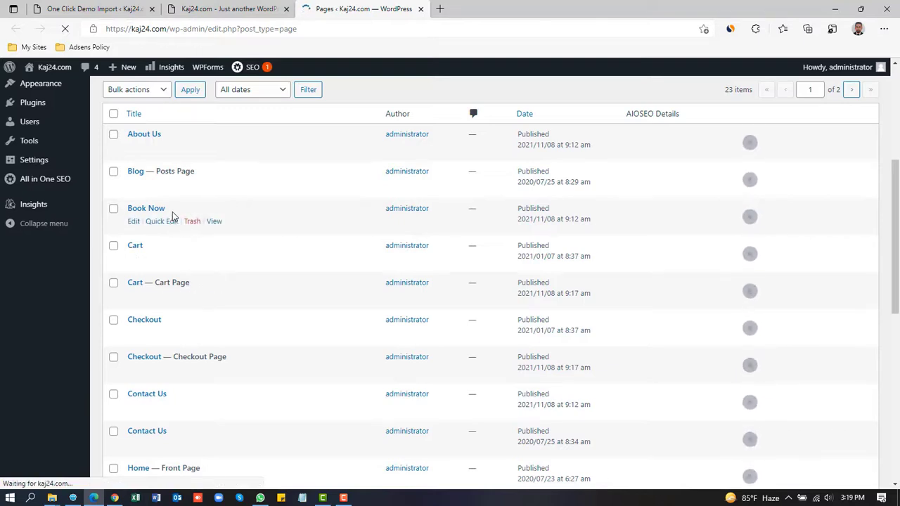
{"action": "scroll", "coordinate": [139, 321], "scroll_direction": "down", "scroll_amount": 1}
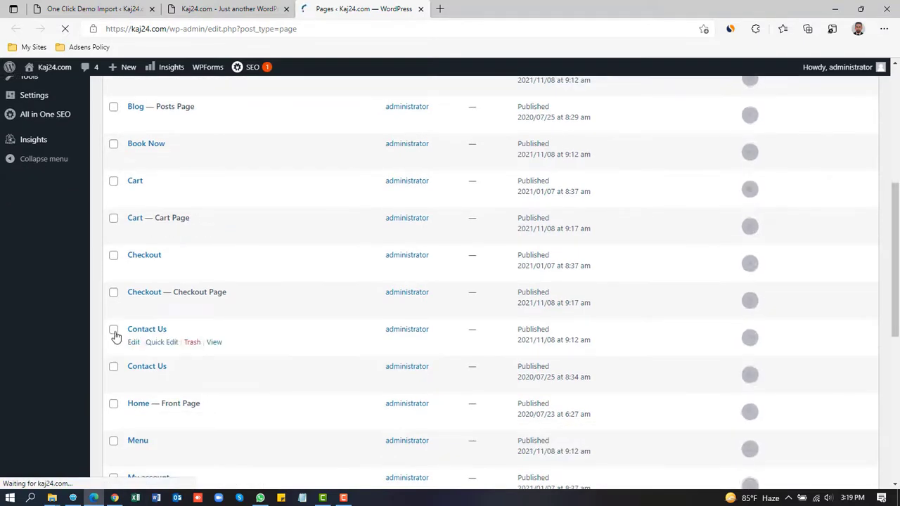
- Mark the Contact Us page dated 2021/11/08 and the About Us page in the pages list
{"action": "left_click", "coordinate": [113, 329]}
{"action": "scroll", "coordinate": [123, 303], "scroll_direction": "up", "scroll_amount": 1}
{"action": "scroll", "coordinate": [123, 302], "scroll_direction": "up", "scroll_amount": 2}
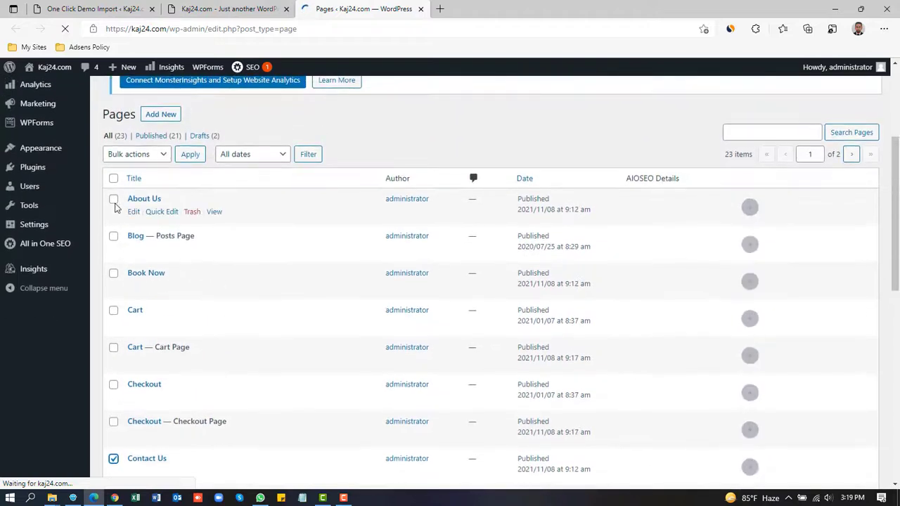
{"action": "left_click", "coordinate": [113, 179]}
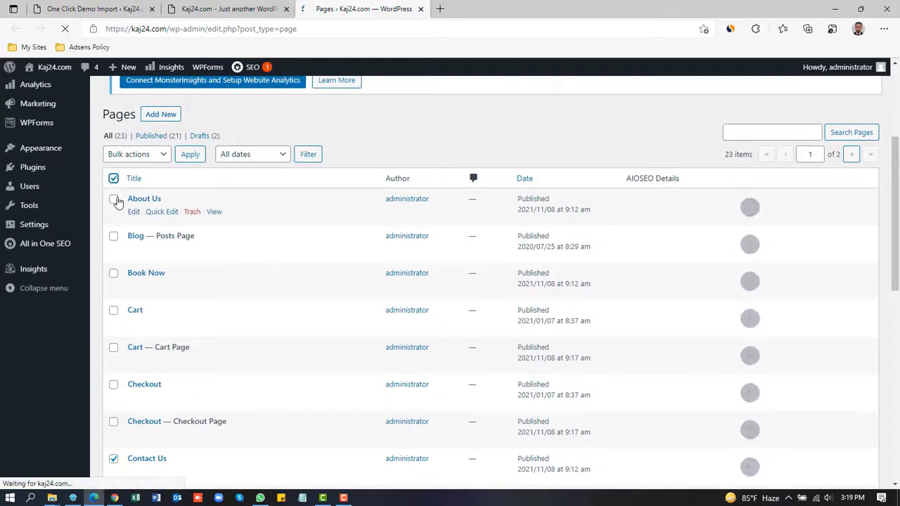
{"action": "left_click", "coordinate": [113, 199]}
{"action": "scroll", "coordinate": [574, 297], "scroll_direction": "down", "scroll_amount": 8}
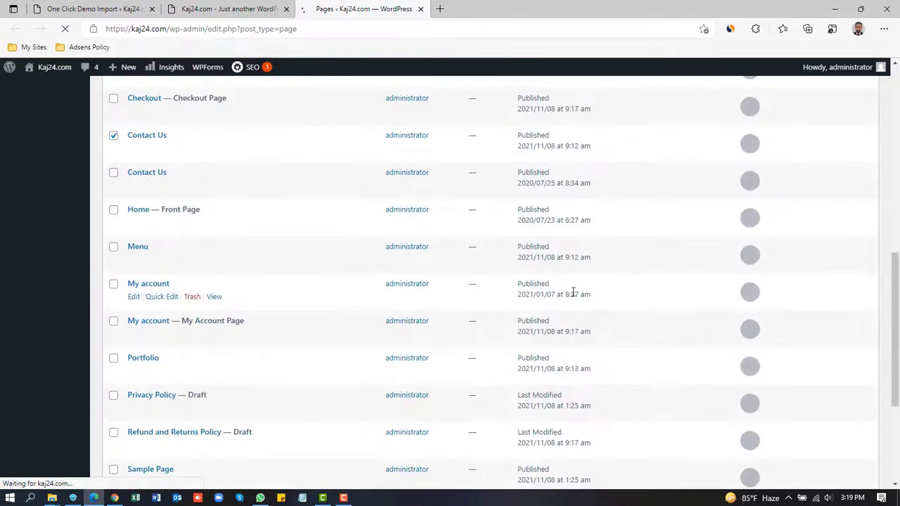
- Reopen the demo import page, review the available Big Store demos and check the live site's home page again
{"action": "left_click", "coordinate": [245, 6]}
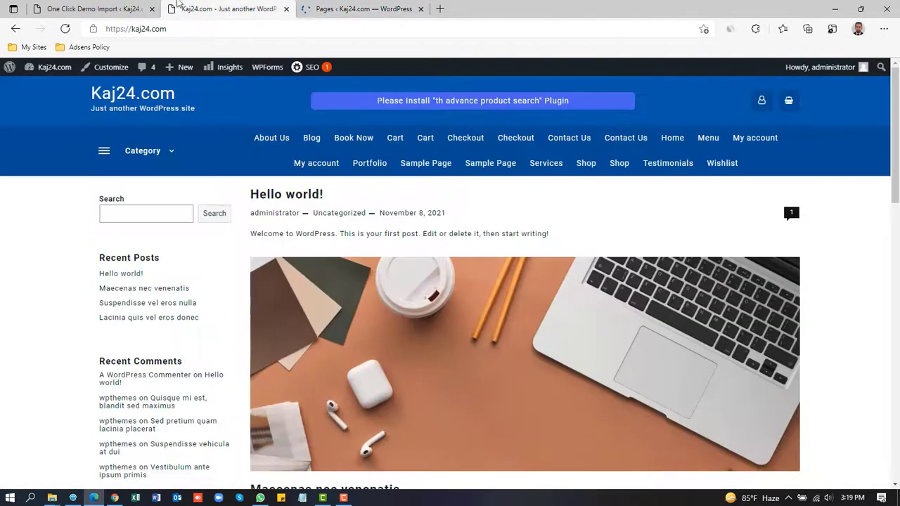
{"action": "left_click", "coordinate": [132, 7]}
{"action": "scroll", "coordinate": [353, 353], "scroll_direction": "down", "scroll_amount": 1}
{"action": "scroll", "coordinate": [353, 354], "scroll_direction": "down", "scroll_amount": 1}
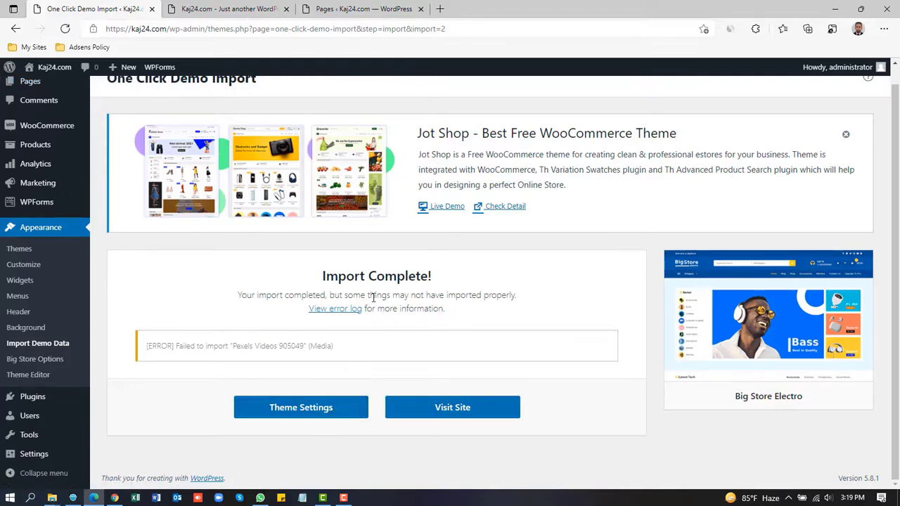
{"action": "left_click", "coordinate": [42, 343]}
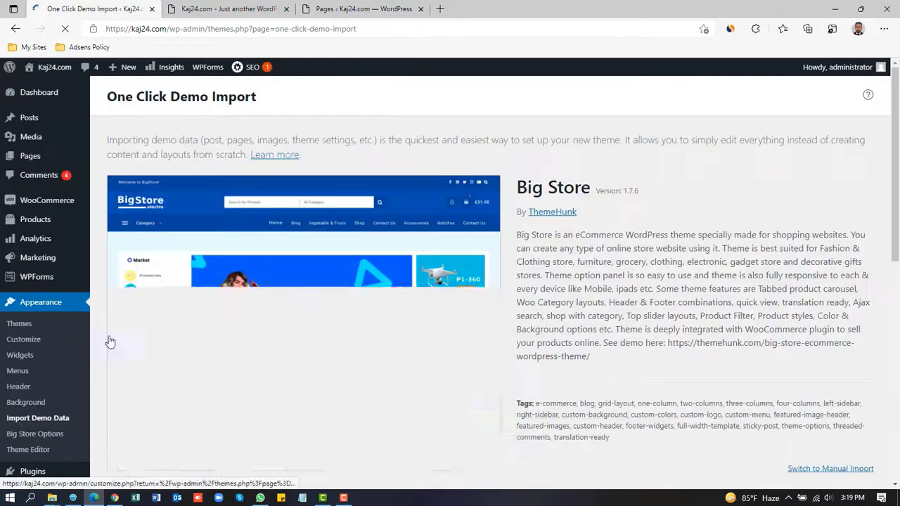
{"action": "scroll", "coordinate": [497, 312], "scroll_direction": "down", "scroll_amount": 2}
{"action": "scroll", "coordinate": [374, 273], "scroll_direction": "down", "scroll_amount": 3}
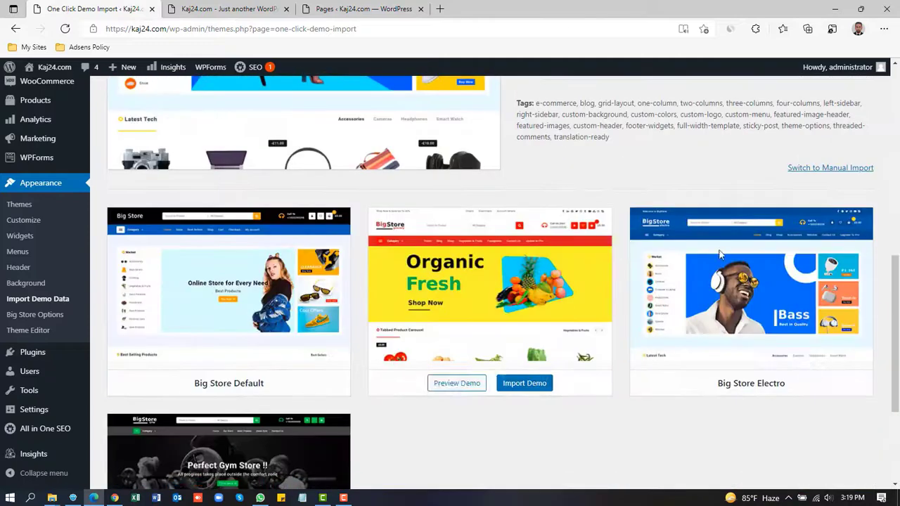
{"action": "left_click", "coordinate": [237, 7]}
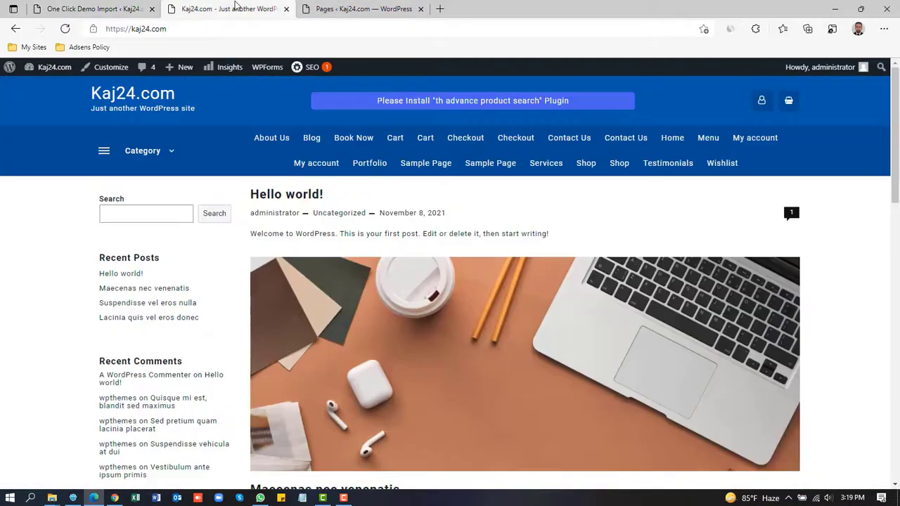
- Move eight unneeded pages to the trash, including About Us, Blog and the imported Cart, Checkout and Contact Us duplicates
{"action": "left_click", "coordinate": [327, 7]}
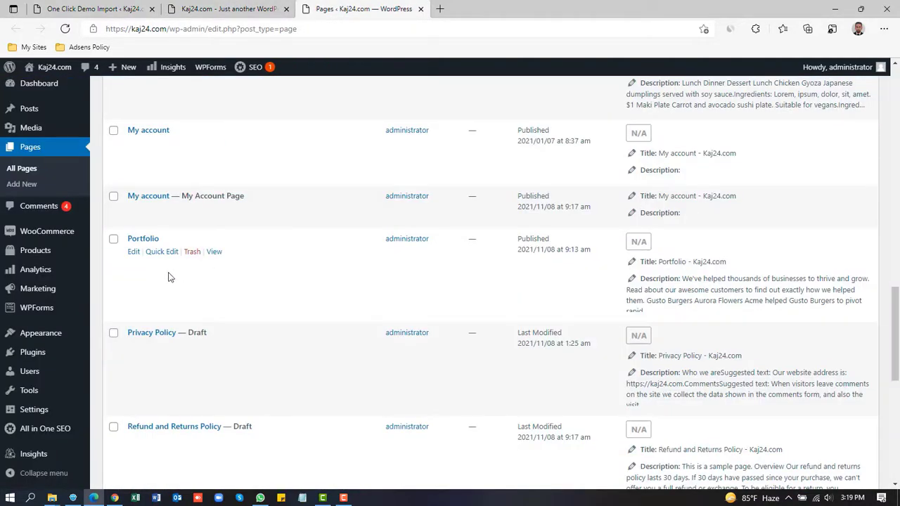
{"action": "scroll", "coordinate": [169, 277], "scroll_direction": "down", "scroll_amount": 2}
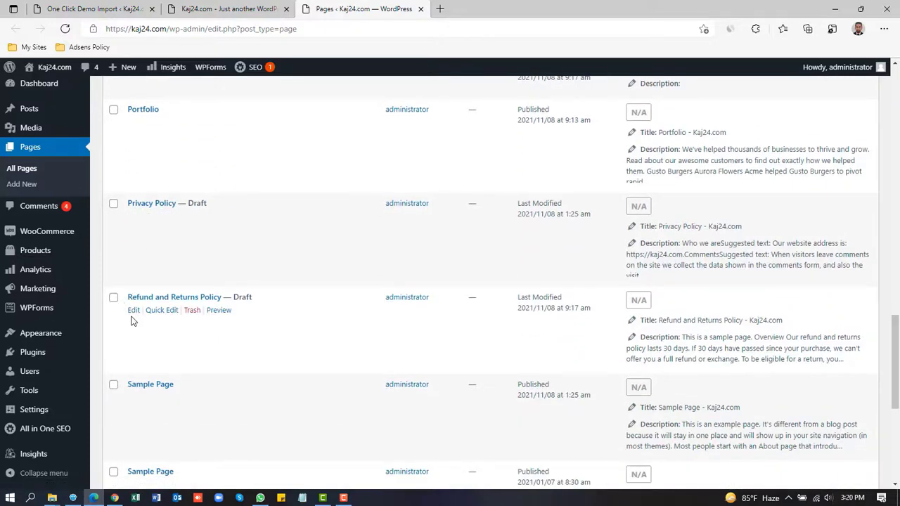
{"action": "scroll", "coordinate": [137, 312], "scroll_direction": "down", "scroll_amount": 2}
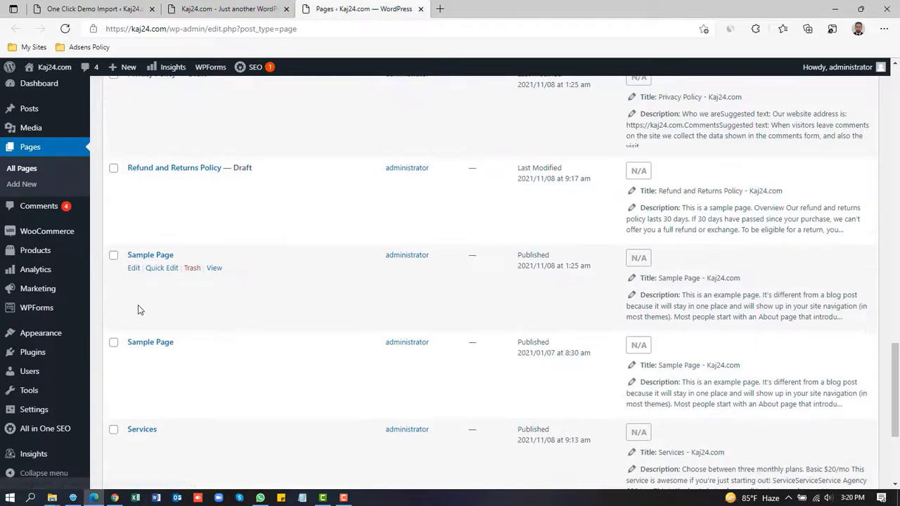
{"action": "scroll", "coordinate": [114, 260], "scroll_direction": "up", "scroll_amount": 9}
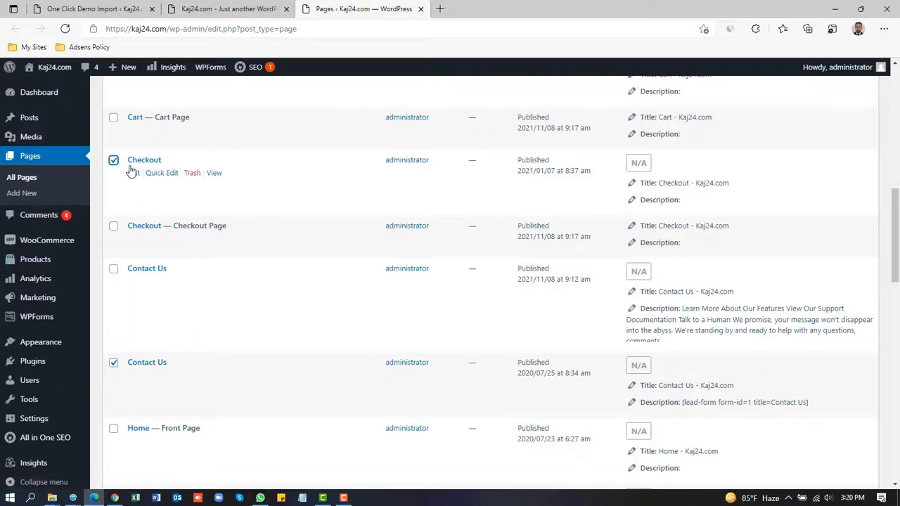
{"action": "scroll", "coordinate": [131, 171], "scroll_direction": "up", "scroll_amount": 2}
{"action": "scroll", "coordinate": [132, 188], "scroll_direction": "up", "scroll_amount": 3}
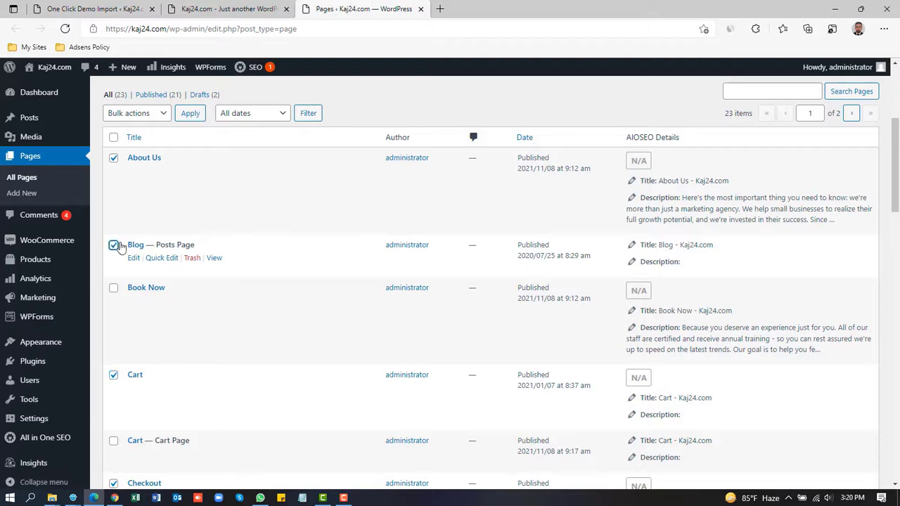
{"action": "left_click", "coordinate": [144, 113]}
{"action": "left_click", "coordinate": [131, 151]}
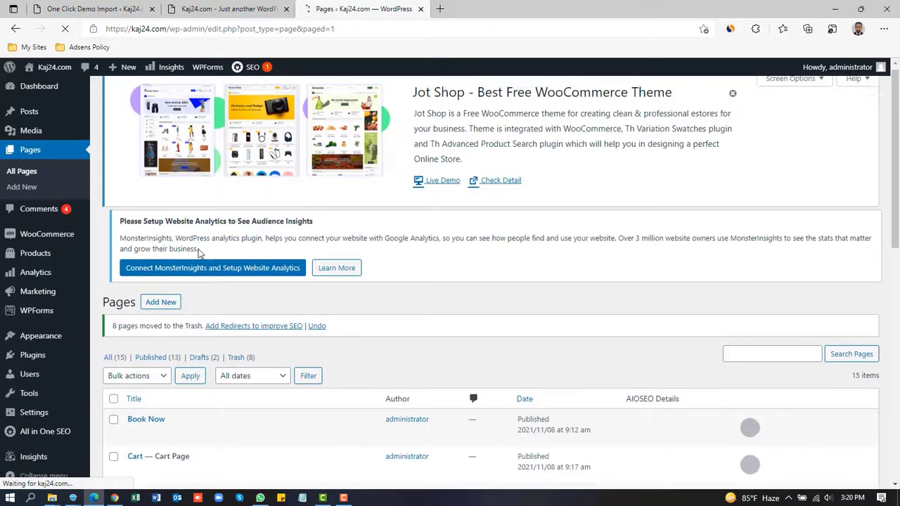
{"action": "scroll", "coordinate": [198, 249], "scroll_direction": "down", "scroll_amount": 4}
{"action": "scroll", "coordinate": [198, 249], "scroll_direction": "down", "scroll_amount": 4}
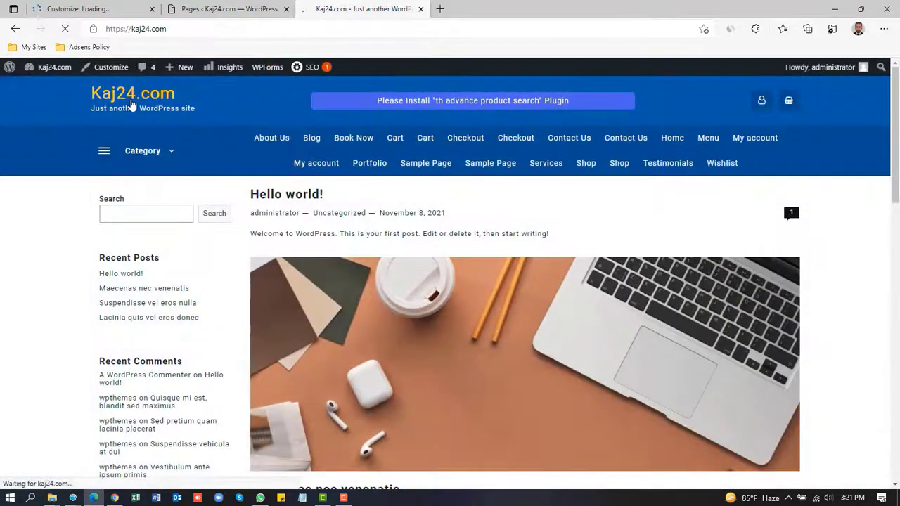
- Reload the live site's home page and examine the imported Big Store Electro storefront down to its footer
{"action": "left_click", "coordinate": [131, 105]}
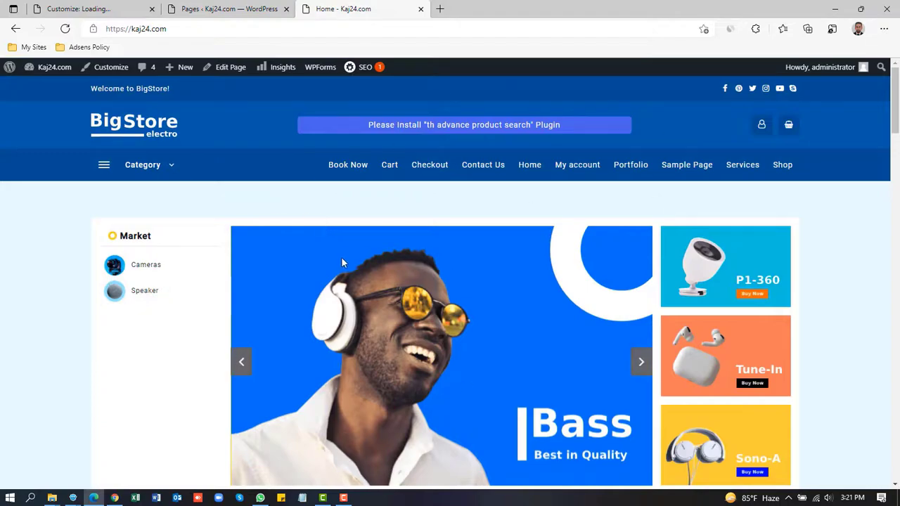
{"action": "scroll", "coordinate": [350, 241], "scroll_direction": "down", "scroll_amount": 10}
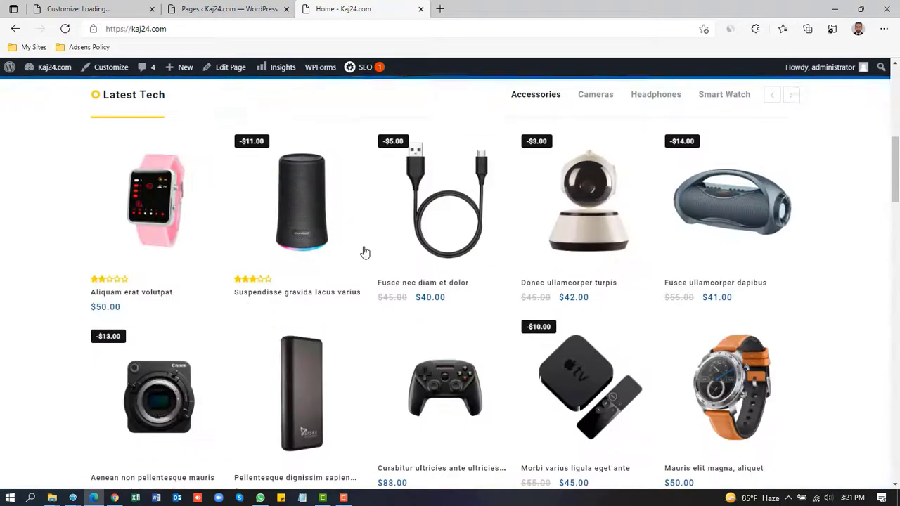
{"action": "scroll", "coordinate": [362, 244], "scroll_direction": "down", "scroll_amount": 15}
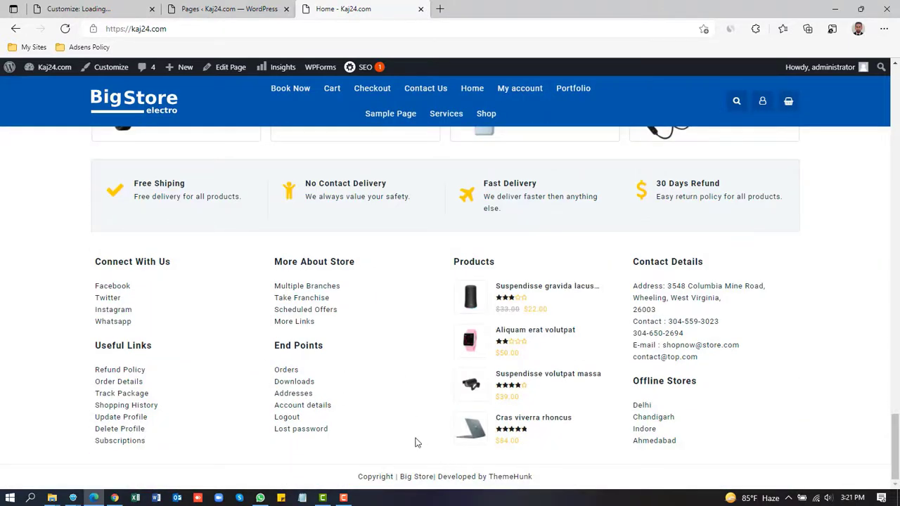
{"action": "scroll", "coordinate": [392, 422], "scroll_direction": "up", "scroll_amount": 15}
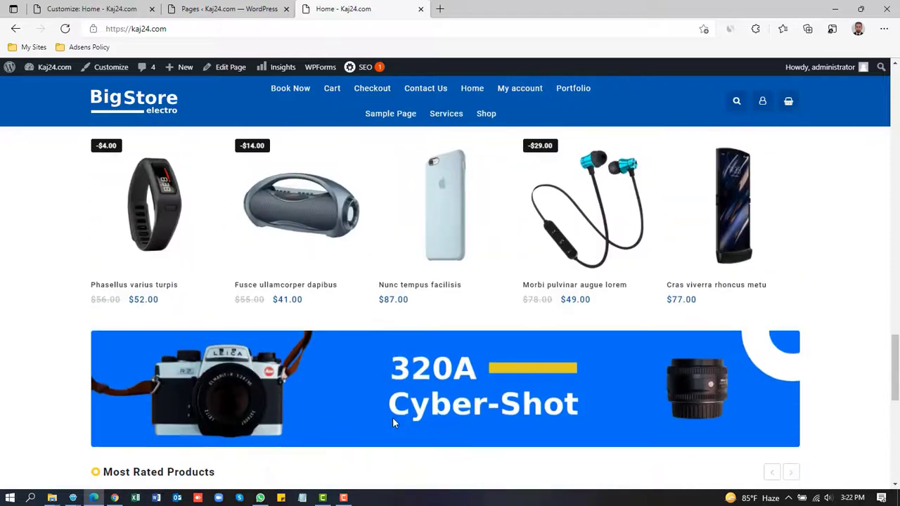
{"action": "scroll", "coordinate": [393, 422], "scroll_direction": "up", "scroll_amount": 15}
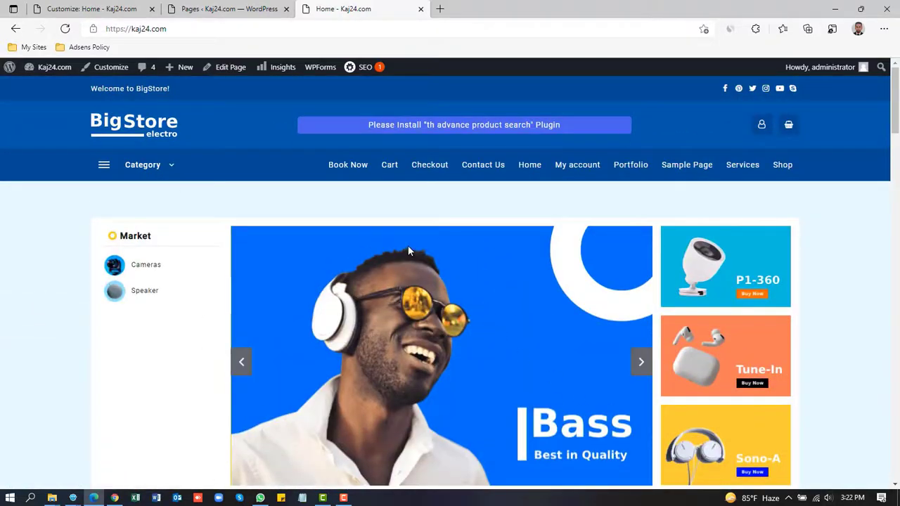
- Install the TH Advance Product Search plugin from the Big Store theme's recommended plugins
{"action": "left_click", "coordinate": [464, 127]}
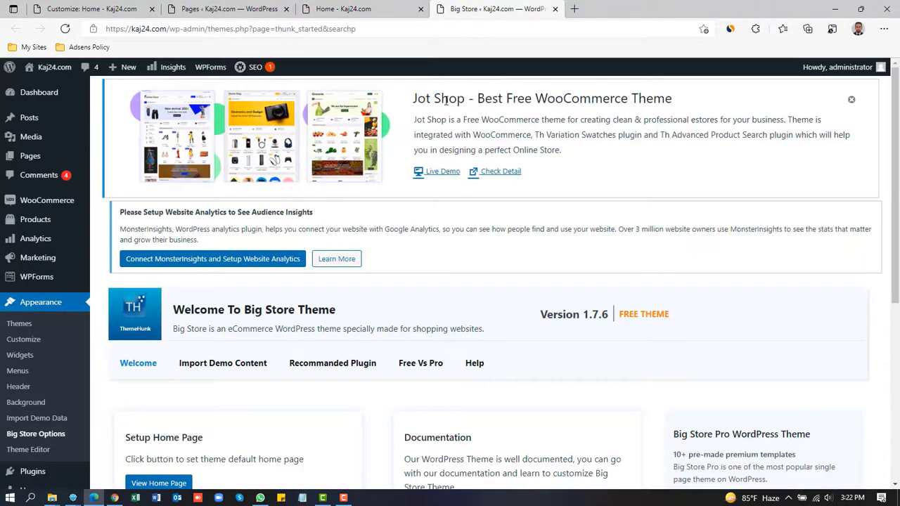
{"action": "left_click", "coordinate": [378, 7]}
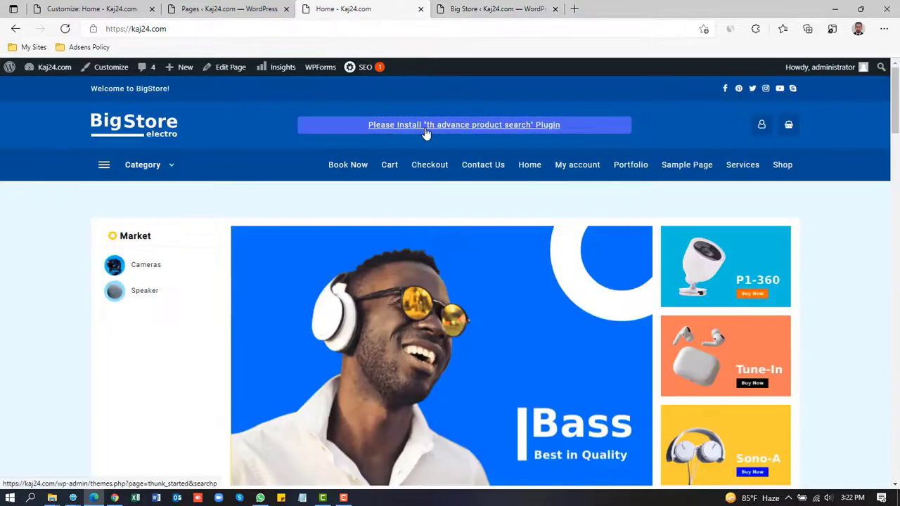
{"action": "left_click", "coordinate": [522, 127]}
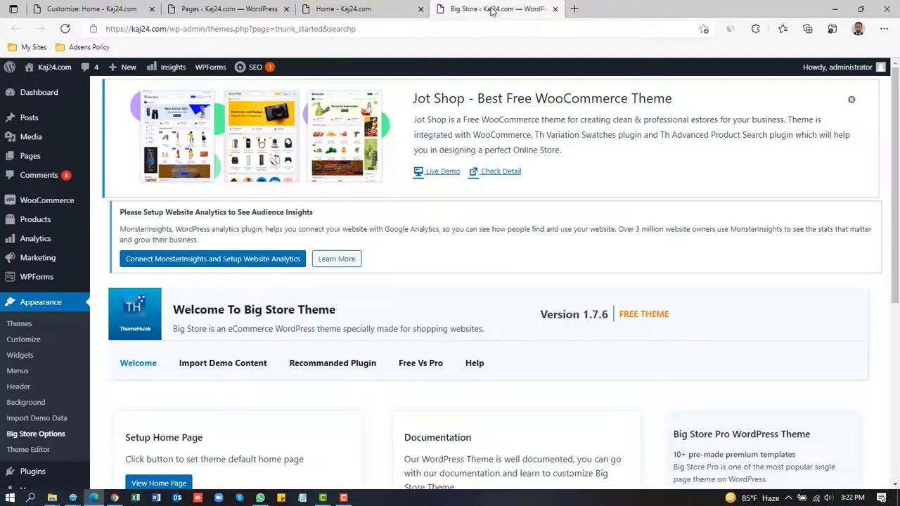
{"action": "scroll", "coordinate": [364, 288], "scroll_direction": "down", "scroll_amount": 2}
{"action": "left_click", "coordinate": [353, 239]}
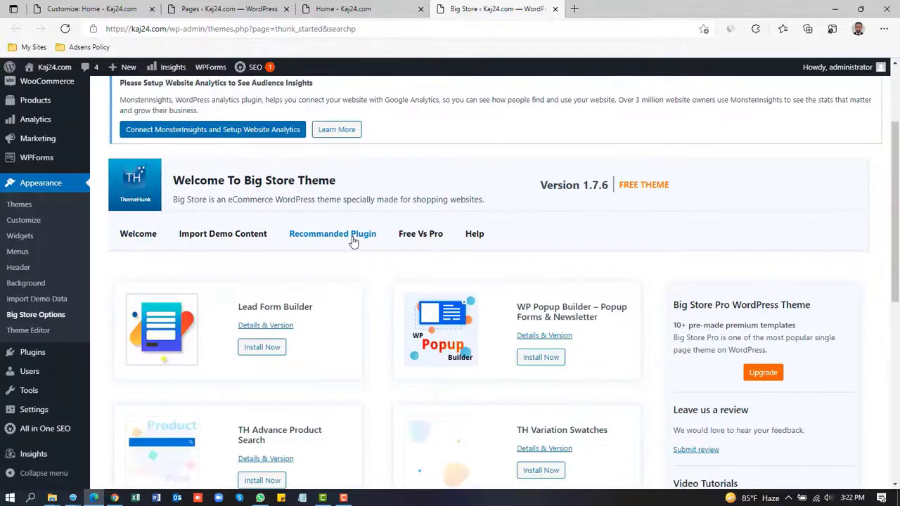
{"action": "scroll", "coordinate": [352, 241], "scroll_direction": "down", "scroll_amount": 2}
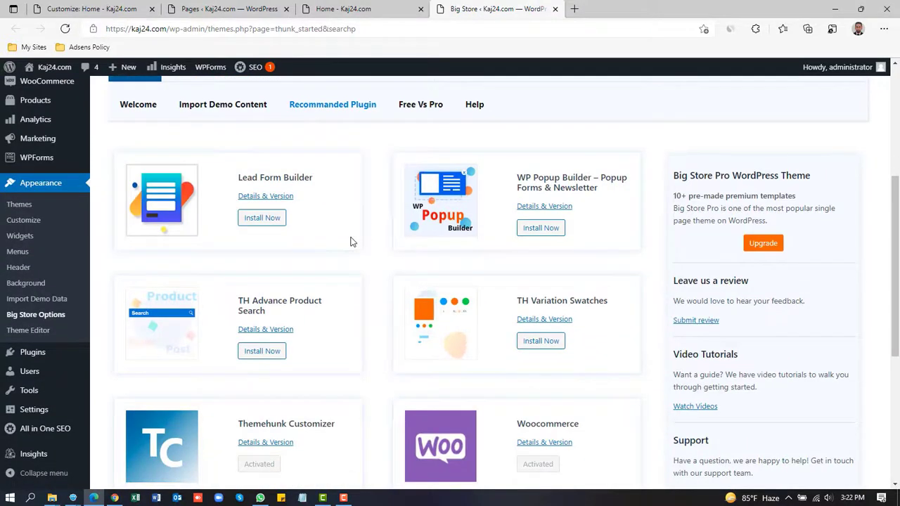
{"action": "scroll", "coordinate": [352, 241], "scroll_direction": "down", "scroll_amount": 1}
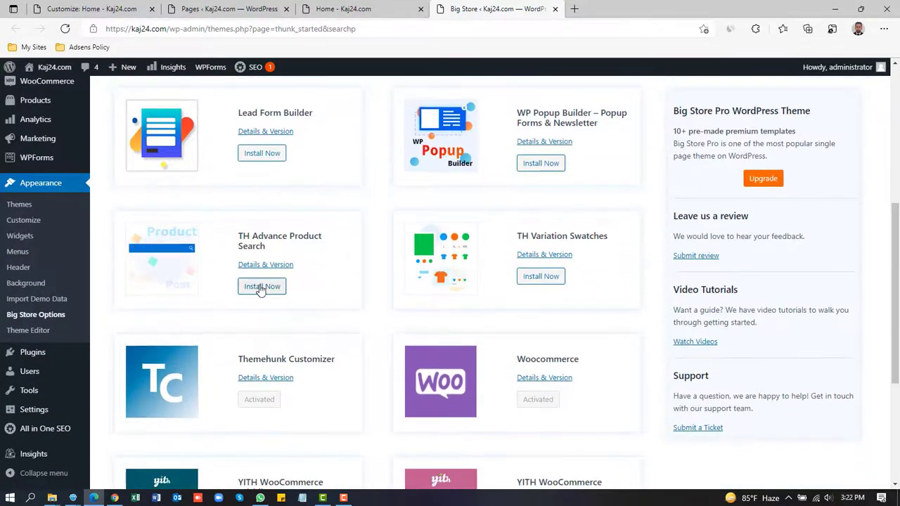
{"action": "left_click", "coordinate": [261, 287]}
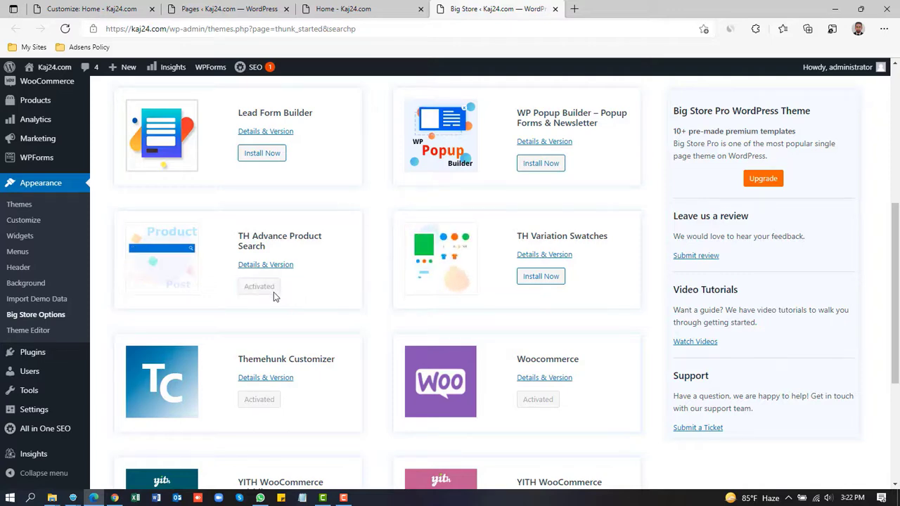
- Install the TH Variation Swatches plugin and review the remaining recommended plugins down to ThemeHunk Megamenu
{"action": "left_click", "coordinate": [542, 278]}
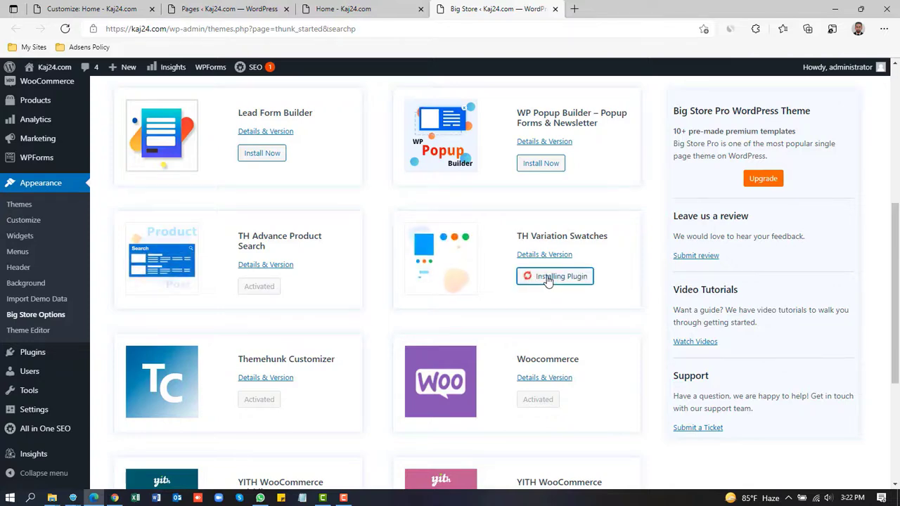
{"action": "scroll", "coordinate": [523, 290], "scroll_direction": "down", "scroll_amount": 2}
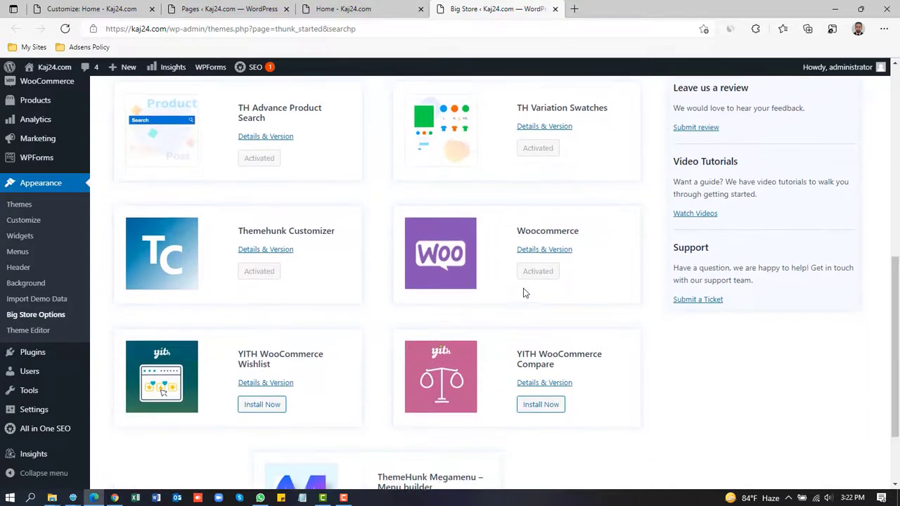
{"action": "scroll", "coordinate": [490, 293], "scroll_direction": "down", "scroll_amount": 2}
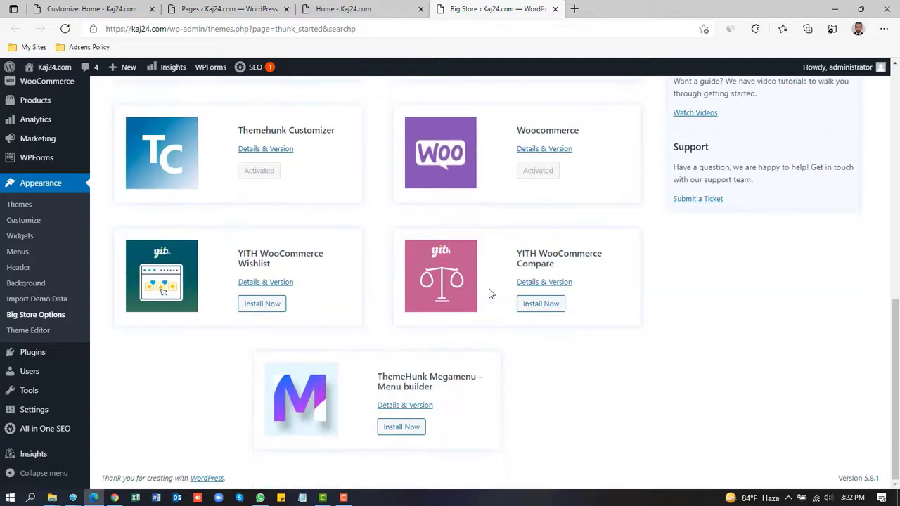
- Reload the live site's home page and check its header search bar and product listings
{"action": "left_click", "coordinate": [375, 9]}
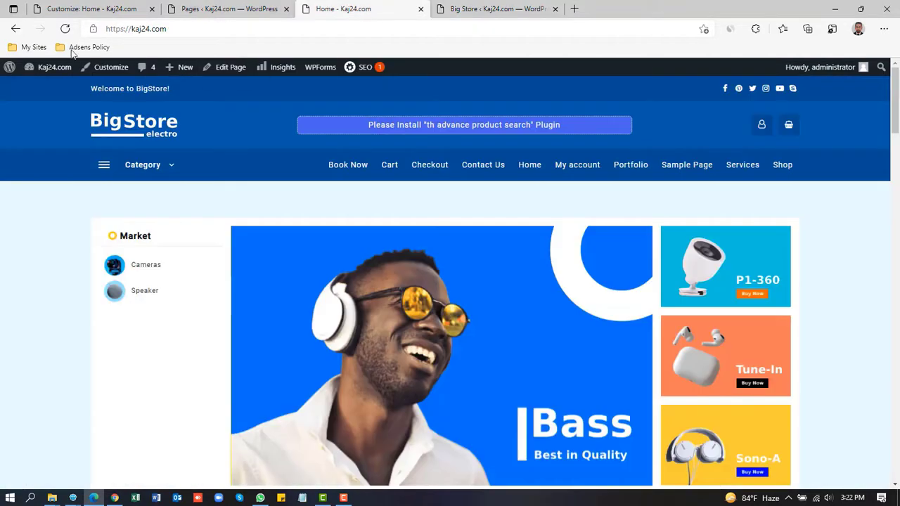
{"action": "left_click", "coordinate": [65, 29]}
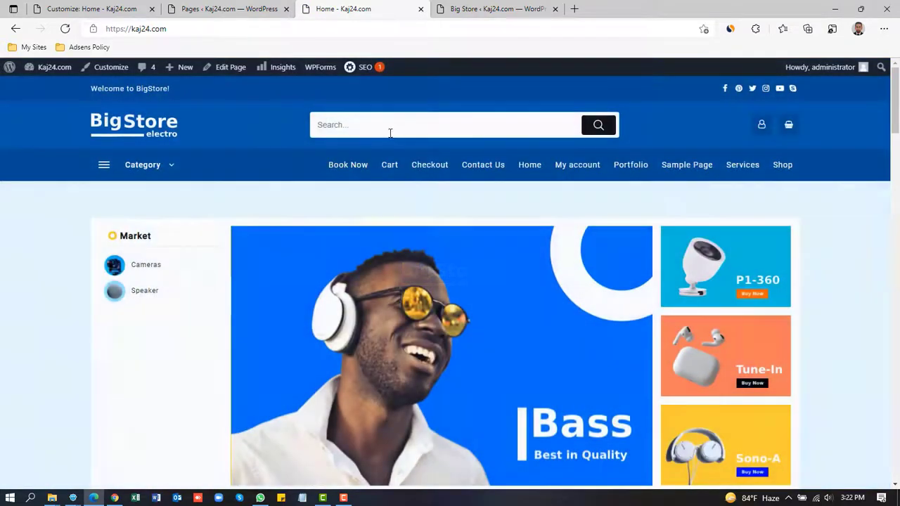
{"action": "scroll", "coordinate": [345, 166], "scroll_direction": "down", "scroll_amount": 7}
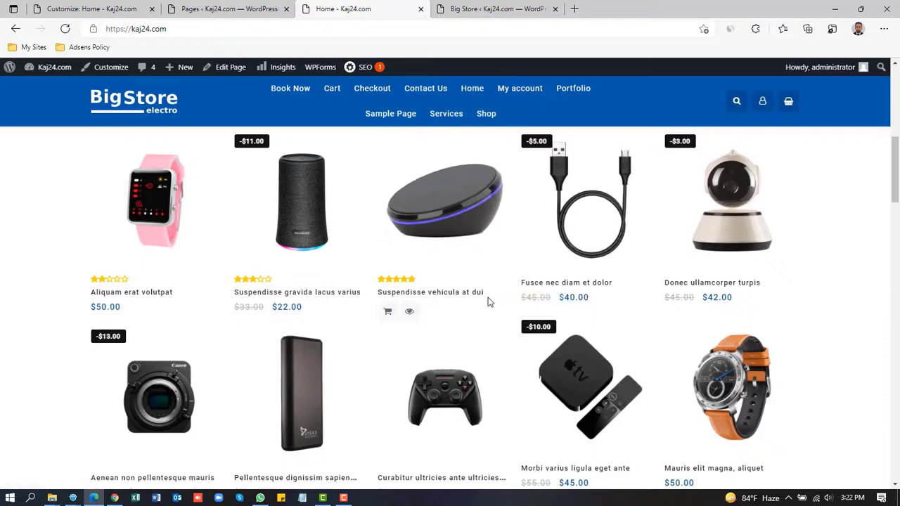
{"action": "scroll", "coordinate": [483, 304], "scroll_direction": "down", "scroll_amount": 2}
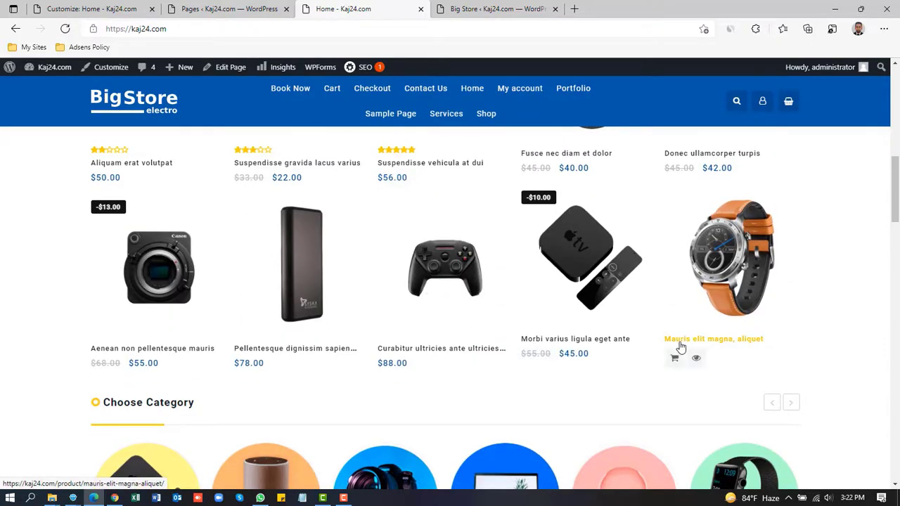
- Search the store for "Mauris" and examine the product page of Mauris elit magna, aliquet
{"action": "scroll", "coordinate": [338, 269], "scroll_direction": "up", "scroll_amount": 9}
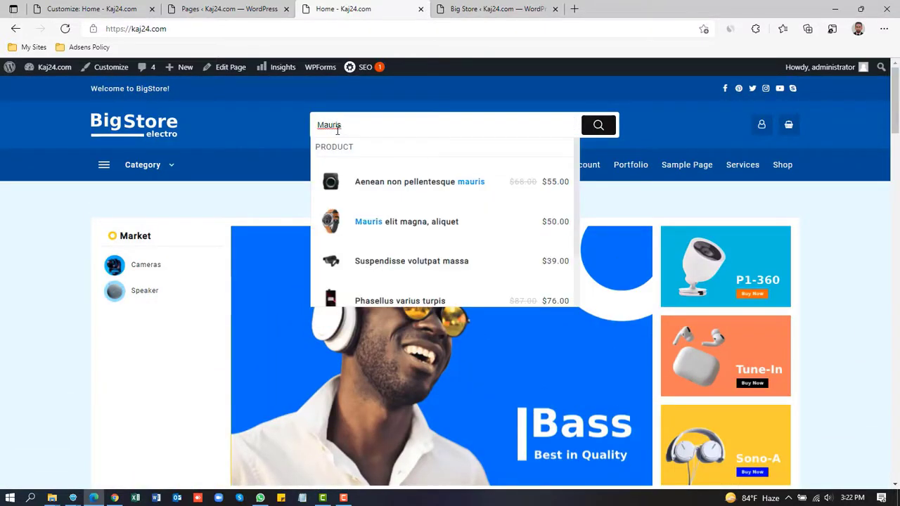
{"action": "left_click", "coordinate": [396, 226]}
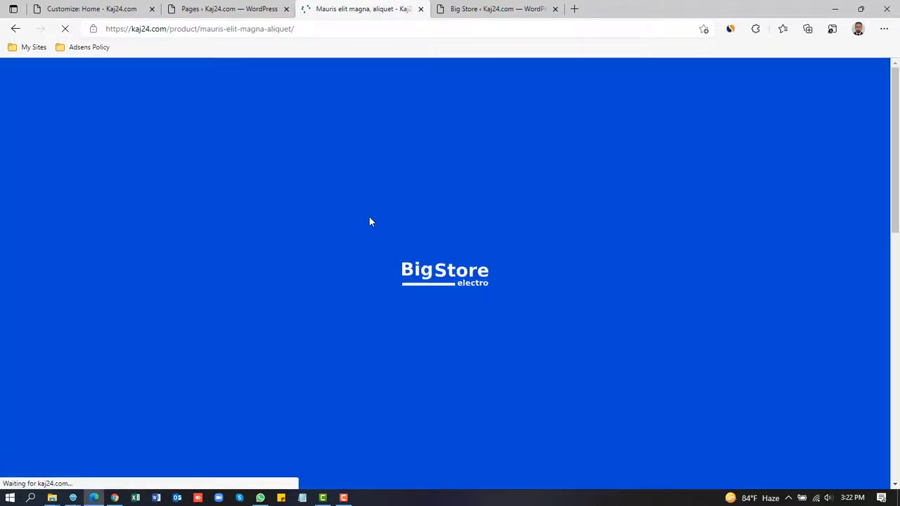
{"action": "scroll", "coordinate": [367, 220], "scroll_direction": "down", "scroll_amount": 2}
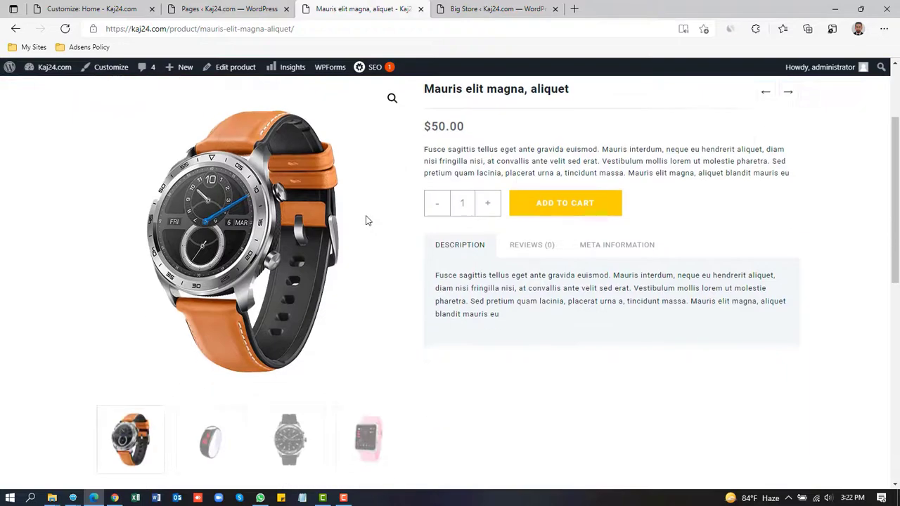
{"action": "scroll", "coordinate": [345, 246], "scroll_direction": "down", "scroll_amount": 4}
{"action": "scroll", "coordinate": [325, 271], "scroll_direction": "up", "scroll_amount": 5}
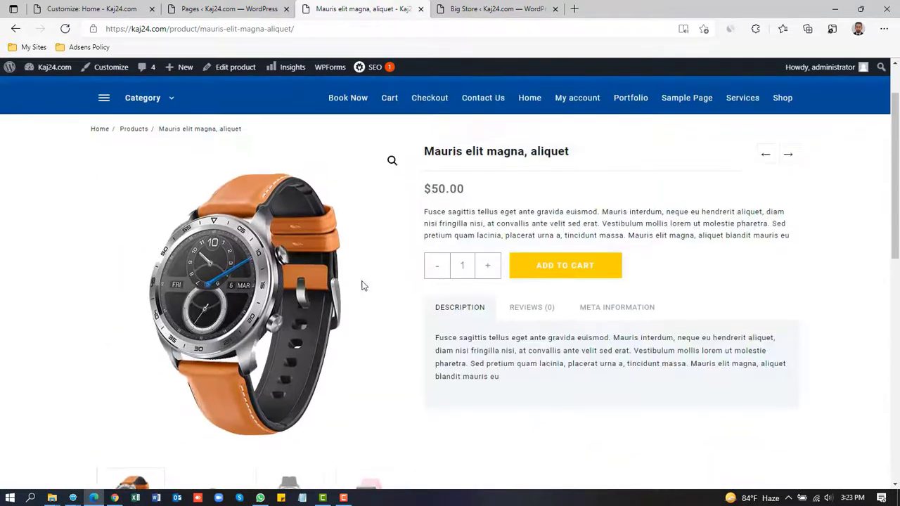
- Examine the product's Description, Reviews and Meta Information sections, including the review form
{"action": "left_click", "coordinate": [534, 311]}
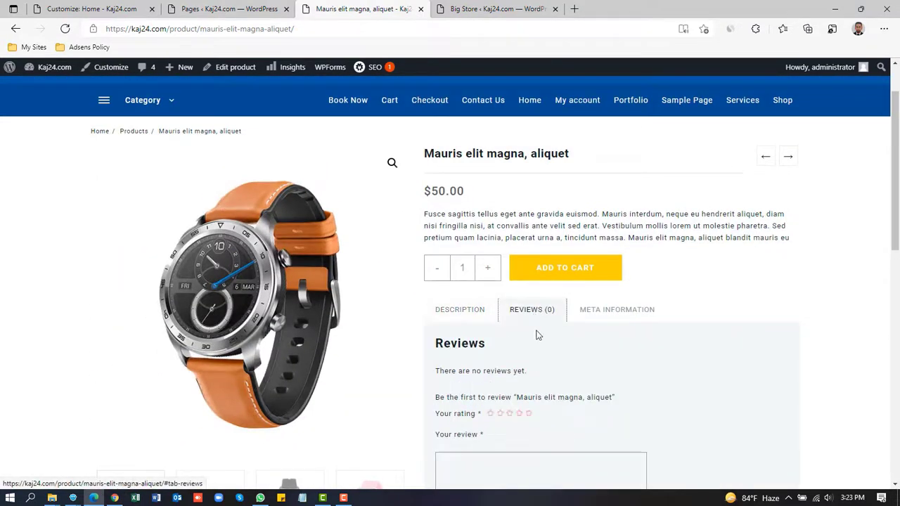
{"action": "scroll", "coordinate": [538, 335], "scroll_direction": "down", "scroll_amount": 2}
{"action": "scroll", "coordinate": [562, 288], "scroll_direction": "up", "scroll_amount": 1}
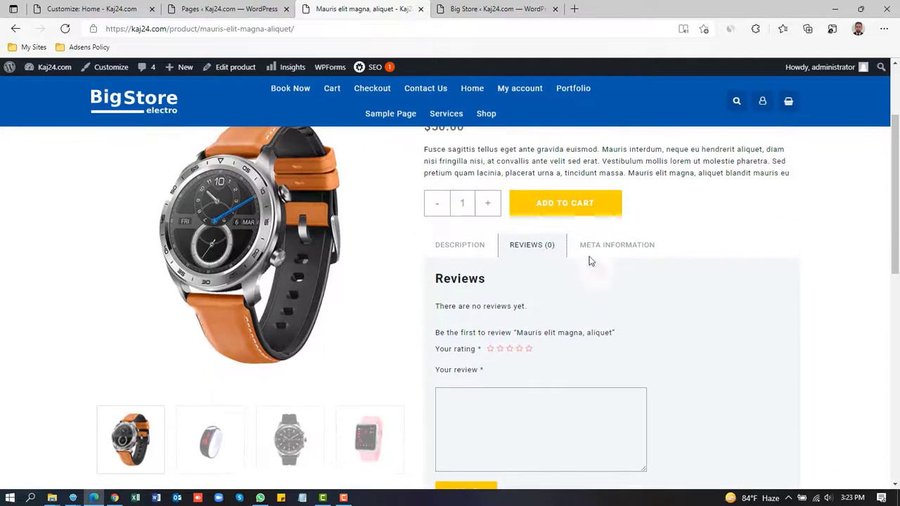
{"action": "left_click", "coordinate": [606, 246]}
{"action": "scroll", "coordinate": [562, 232], "scroll_direction": "down", "scroll_amount": 1}
{"action": "left_click", "coordinate": [534, 180]}
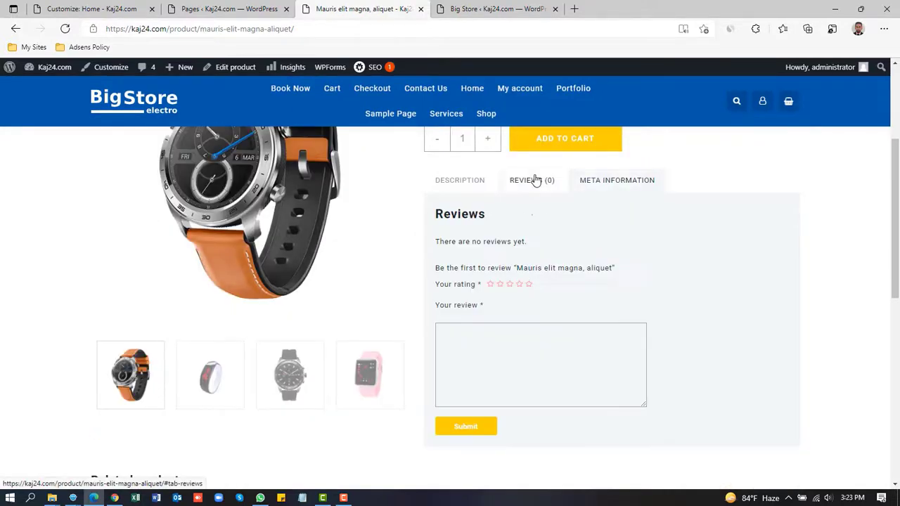
{"action": "left_click", "coordinate": [465, 183]}
{"action": "left_click", "coordinate": [523, 187]}
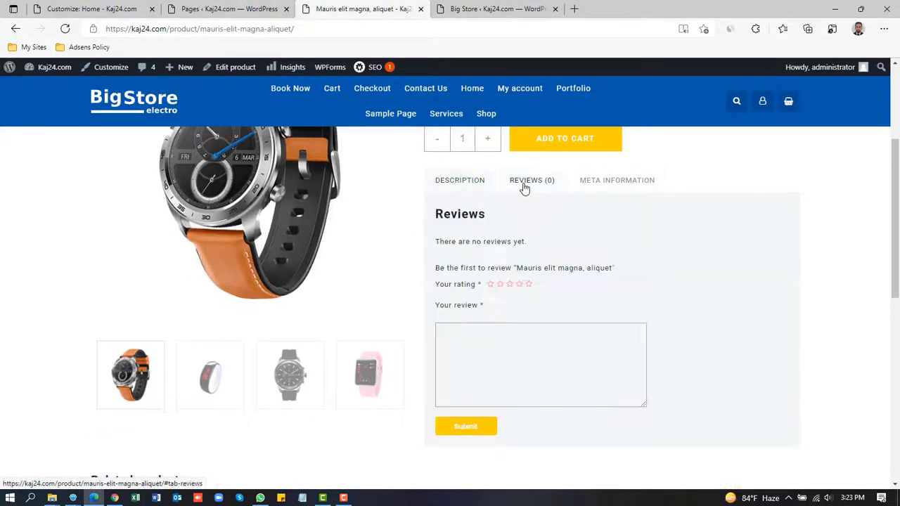
{"action": "scroll", "coordinate": [546, 263], "scroll_direction": "up", "scroll_amount": 2}
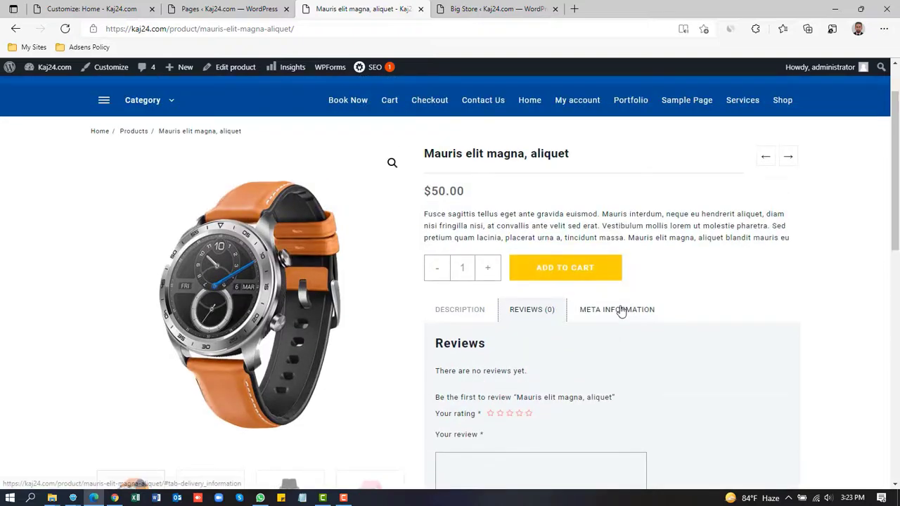
{"action": "left_click", "coordinate": [620, 312]}
{"action": "scroll", "coordinate": [562, 282], "scroll_direction": "down", "scroll_amount": 2}
{"action": "left_click", "coordinate": [460, 181]}
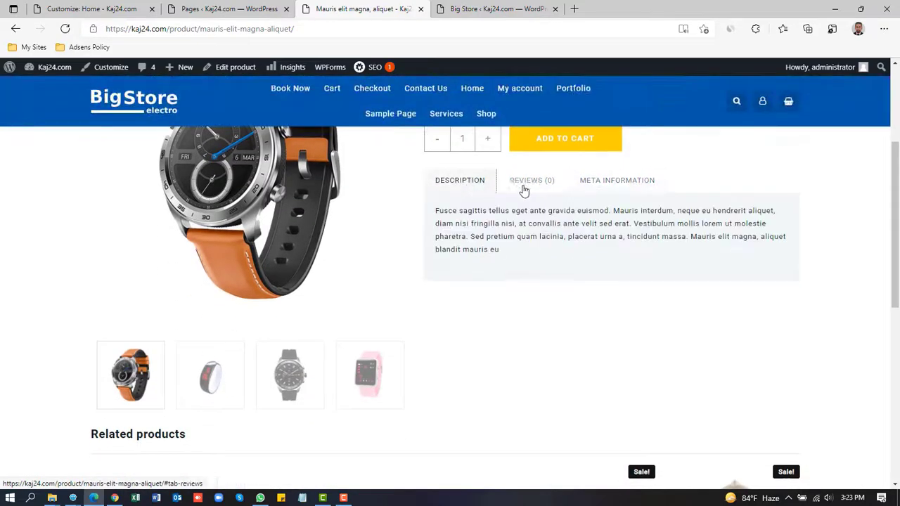
{"action": "left_click", "coordinate": [524, 187]}
{"action": "scroll", "coordinate": [532, 255], "scroll_direction": "down", "scroll_amount": 2}
{"action": "scroll", "coordinate": [532, 257], "scroll_direction": "up", "scroll_amount": 3}
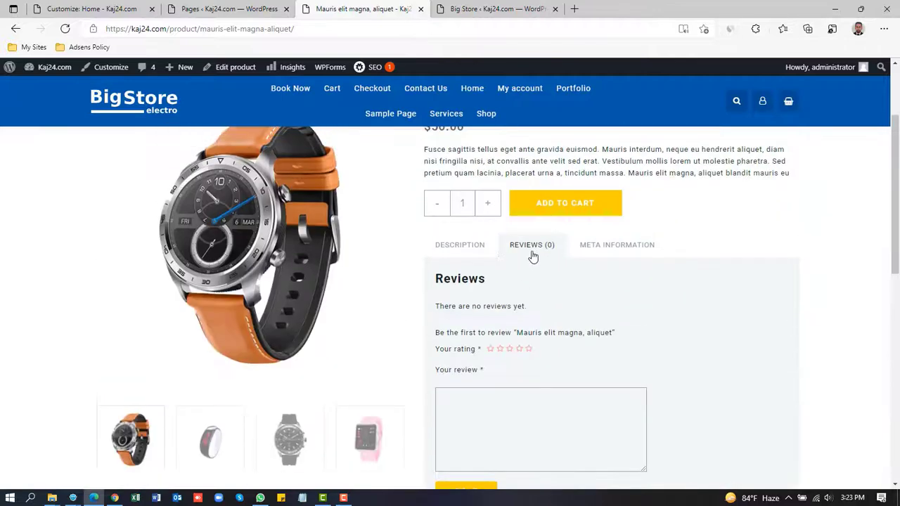
{"action": "left_click", "coordinate": [459, 253]}
{"action": "scroll", "coordinate": [609, 293], "scroll_direction": "up", "scroll_amount": 2}
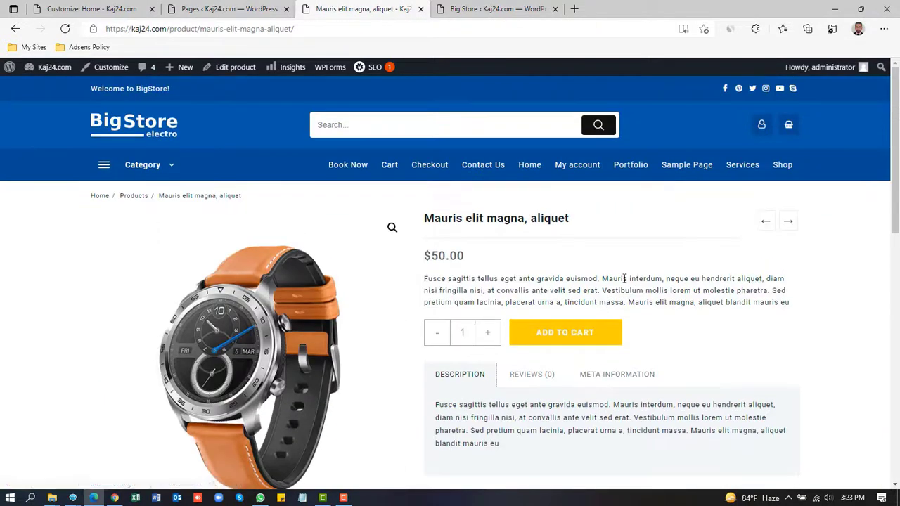
- Go back from the product page to the store's home page and return to the WordPress pages list
{"action": "scroll", "coordinate": [624, 279], "scroll_direction": "down", "scroll_amount": 1}
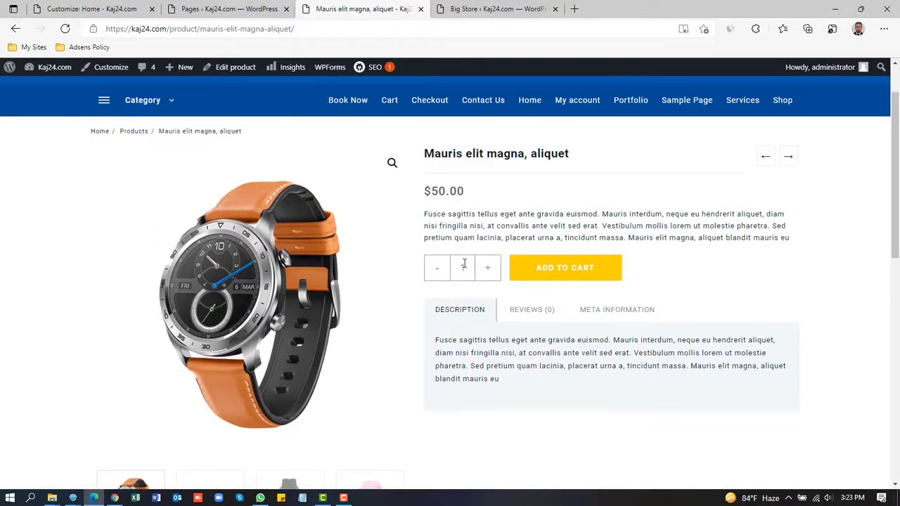
{"action": "scroll", "coordinate": [548, 211], "scroll_direction": "up", "scroll_amount": 1}
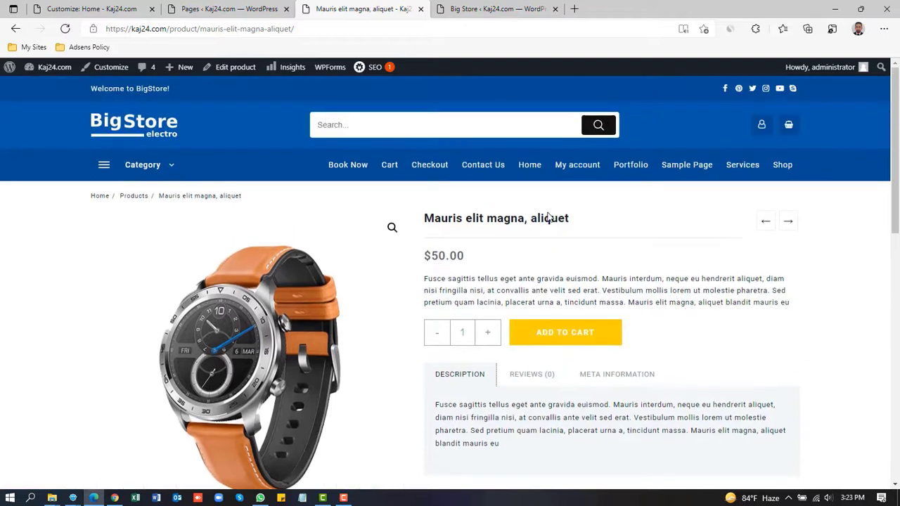
{"action": "left_click", "coordinate": [126, 134]}
{"action": "left_click", "coordinate": [232, 8]}
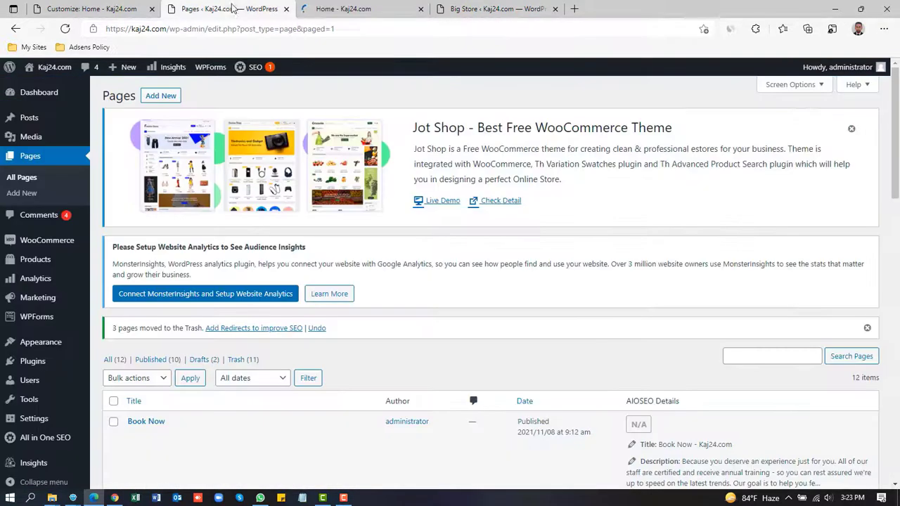